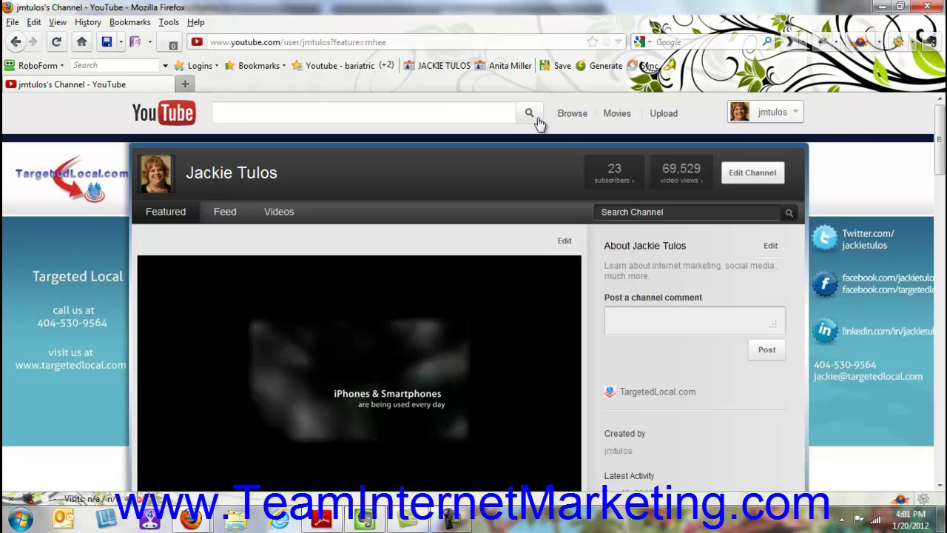
Upload summit1.mp4 from the summit1 folder inside Documents, Camtasia Studio, as a new YouTube video
{"action": "left_click", "coordinate": [671, 118]}
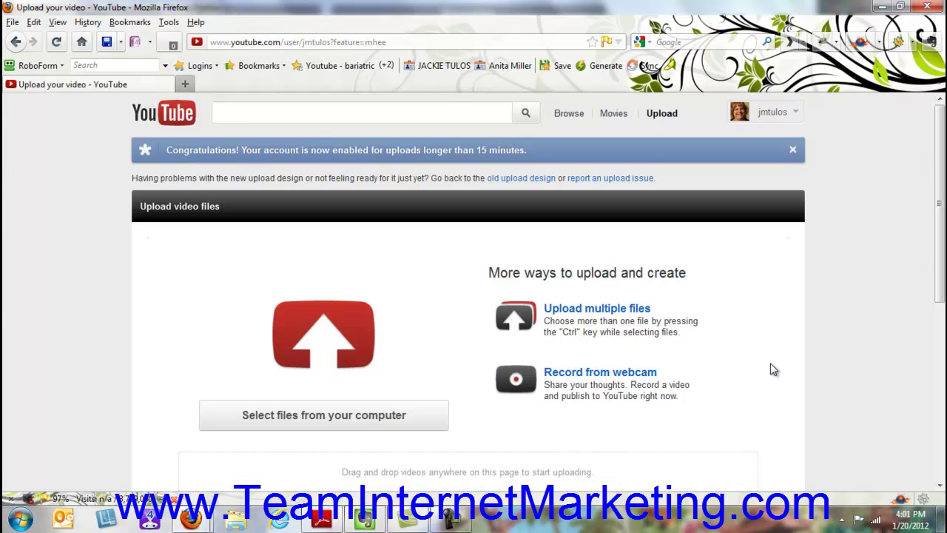
{"action": "left_click", "coordinate": [331, 415]}
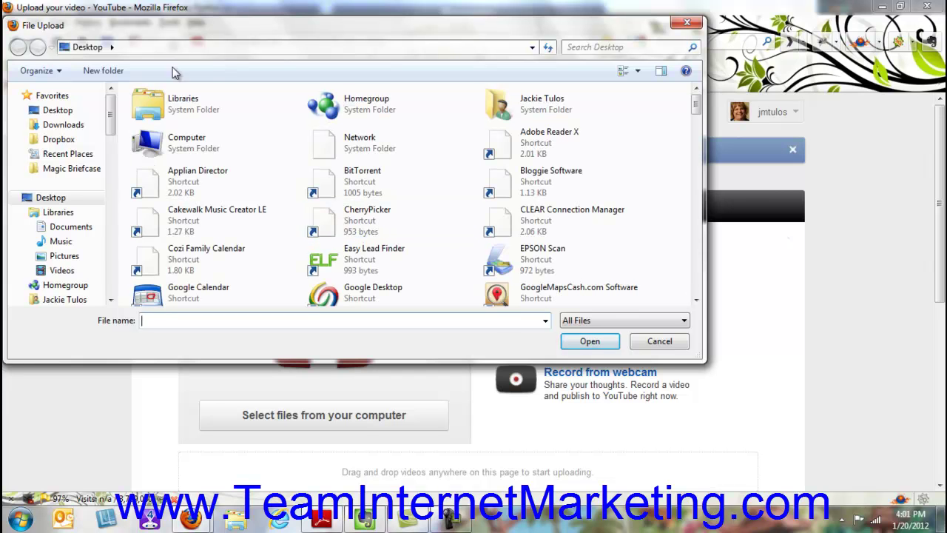
{"action": "left_click", "coordinate": [63, 231]}
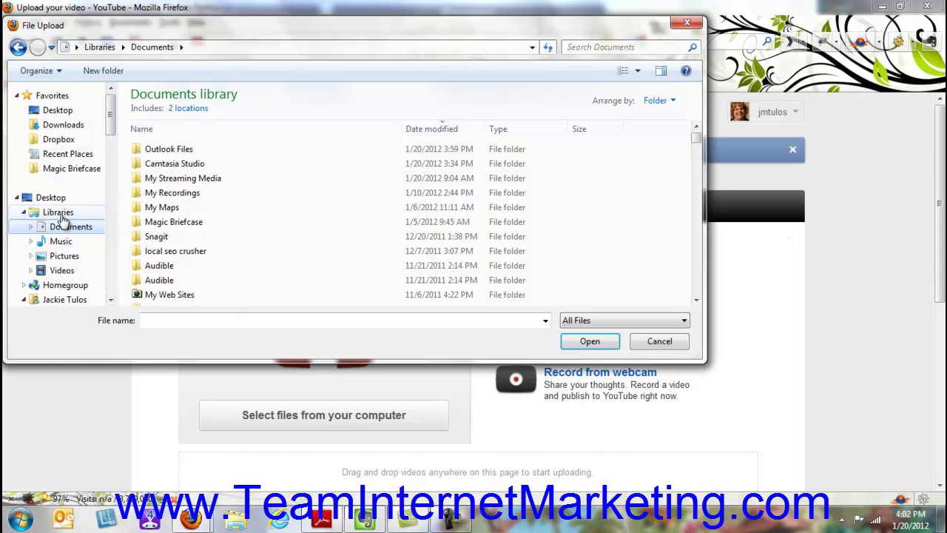
{"action": "left_click", "coordinate": [177, 167]}
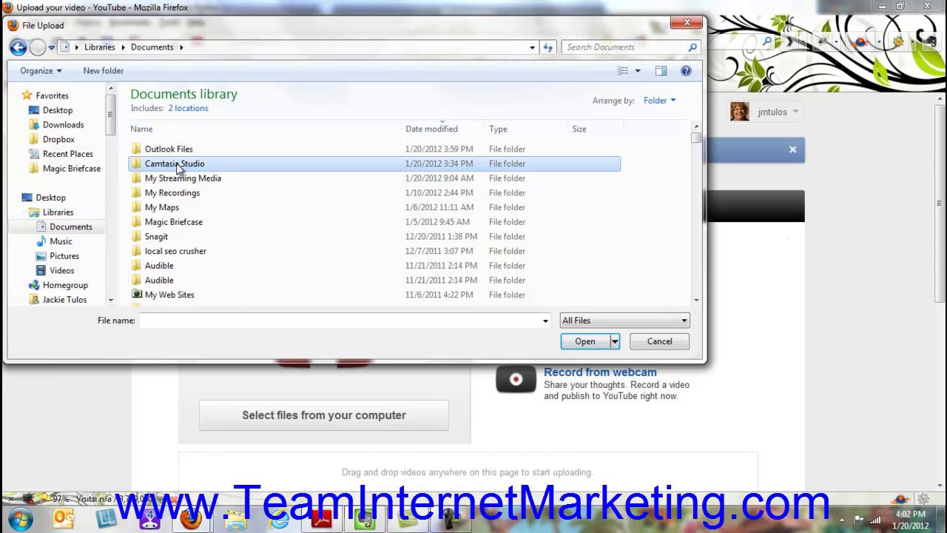
{"action": "double_click", "coordinate": [178, 167]}
{"action": "left_click", "coordinate": [170, 150]}
{"action": "double_click", "coordinate": [170, 150]}
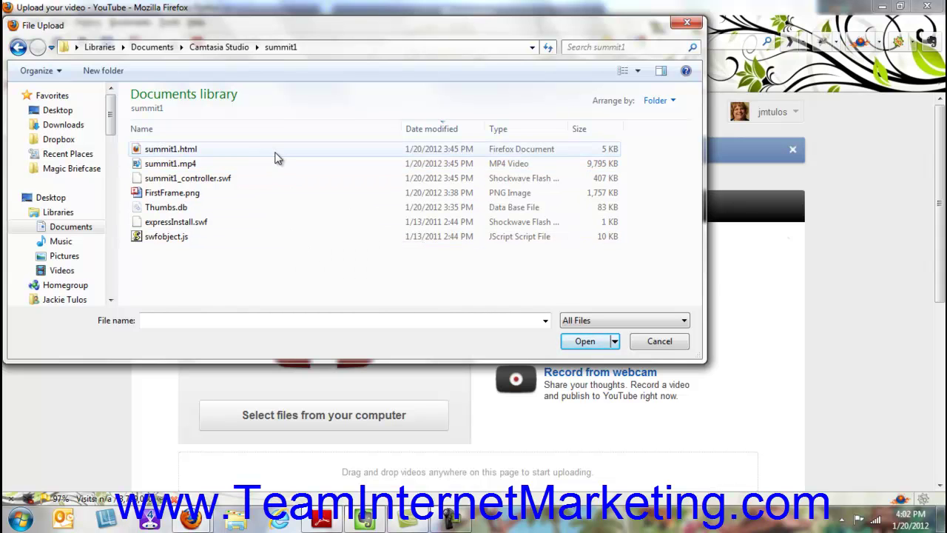
{"action": "left_click", "coordinate": [189, 165]}
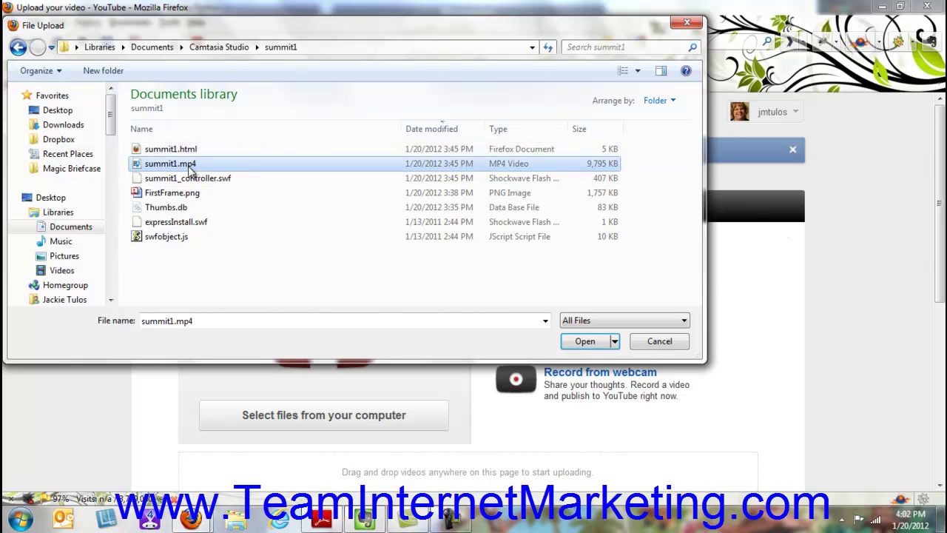
{"action": "left_click", "coordinate": [579, 345]}
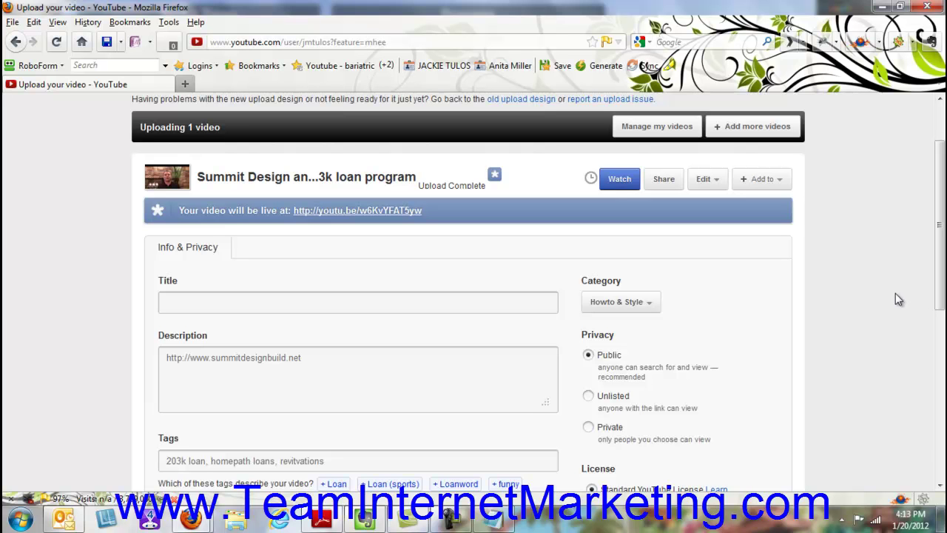
Copy the line "How Can 203k Loans Help Me Renovate My Rehab?" from the Notepad notes into the video's empty title
{"action": "scroll", "coordinate": [895, 295], "scroll_direction": "down", "scroll_amount": 1}
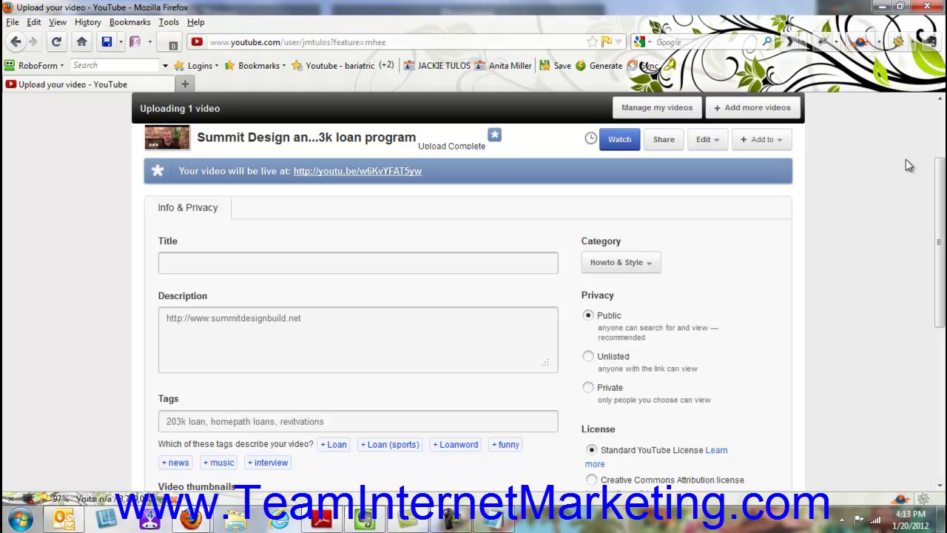
{"action": "left_click", "coordinate": [503, 520]}
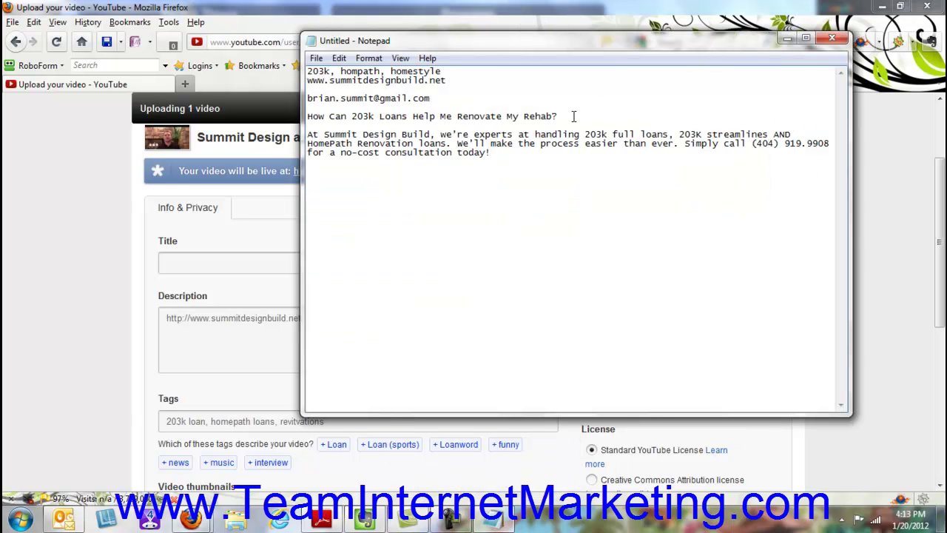
{"action": "left_click_drag", "start_coordinate": [574, 117], "coordinate": [307, 121]}
{"action": "right_click", "coordinate": [352, 111]}
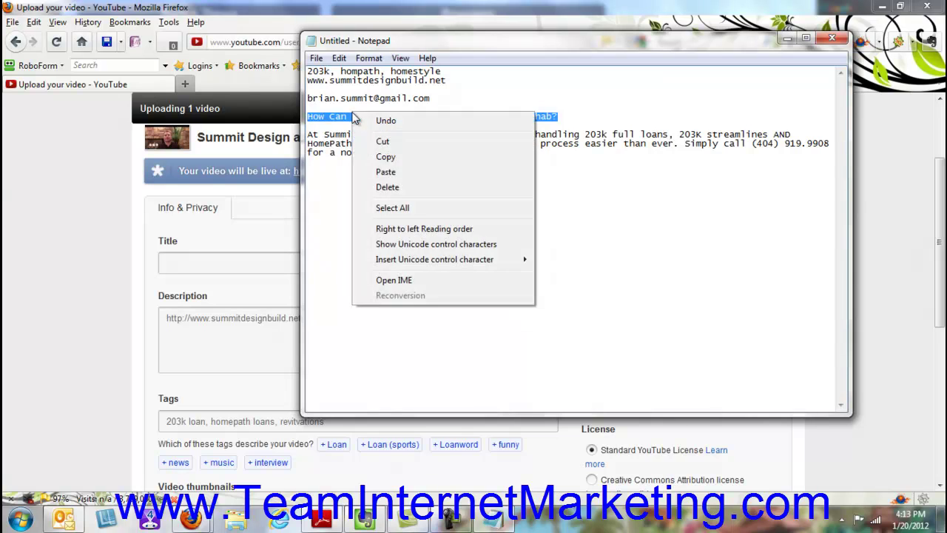
{"action": "left_click", "coordinate": [384, 154]}
{"action": "left_click", "coordinate": [788, 42]}
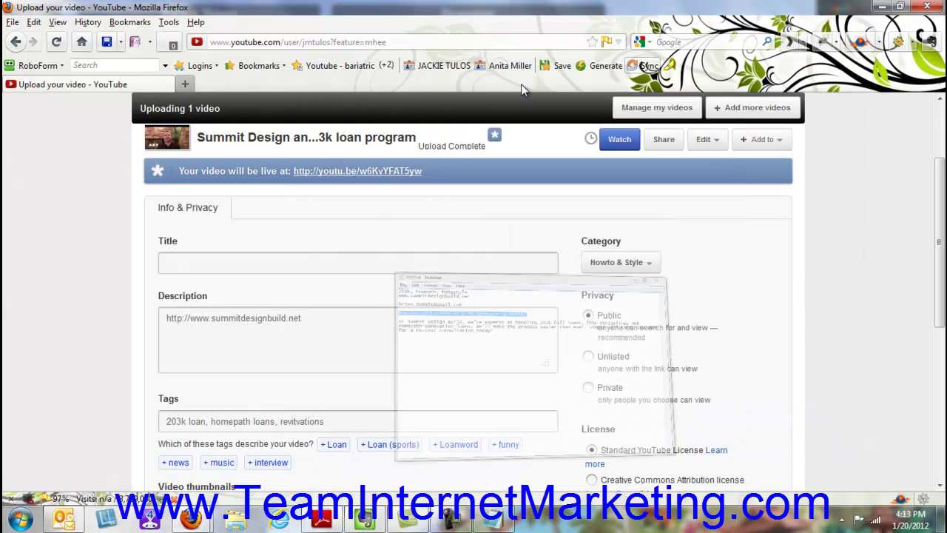
{"action": "right_click", "coordinate": [197, 260]}
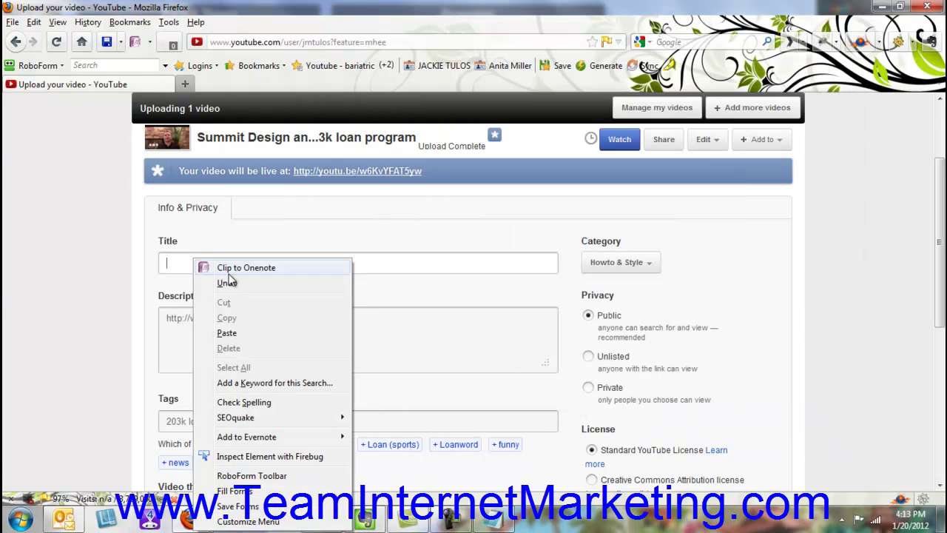
{"action": "left_click", "coordinate": [243, 333]}
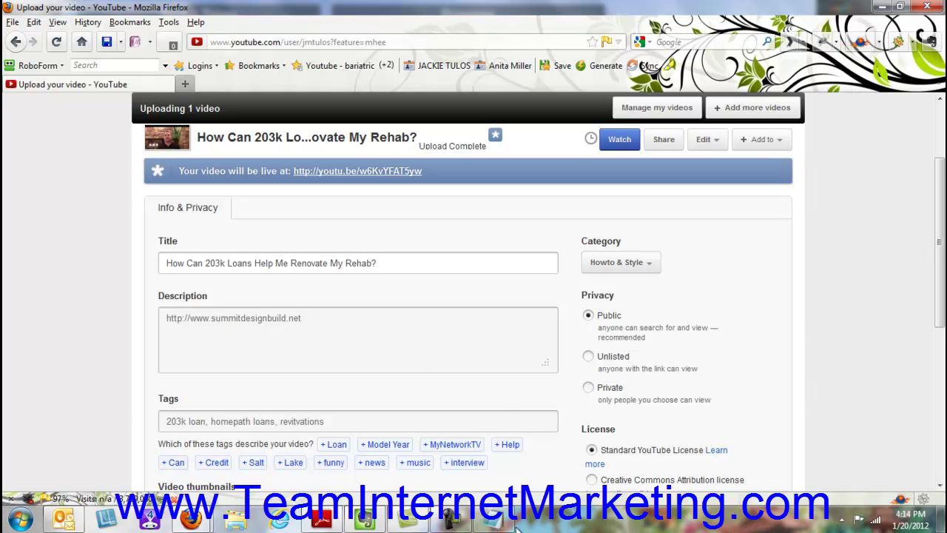
{"action": "left_click", "coordinate": [492, 519]}
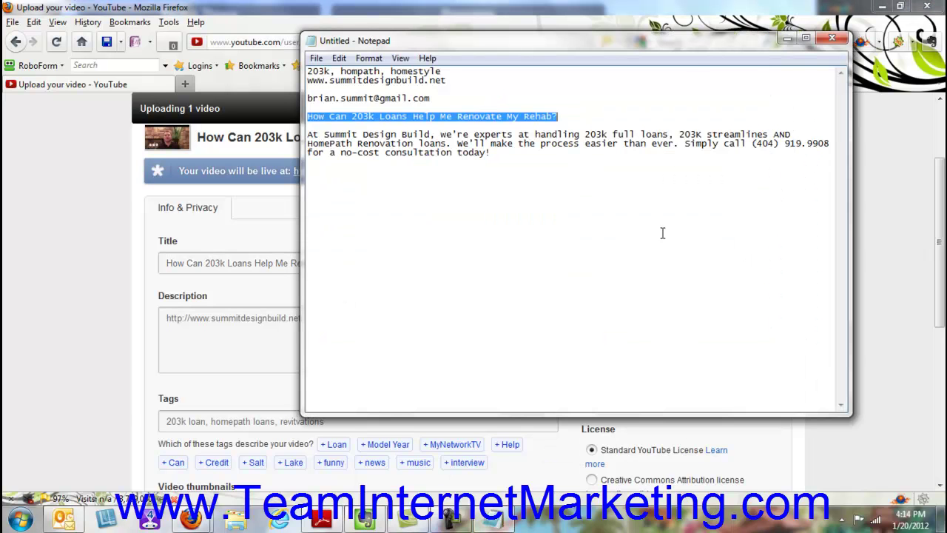
{"action": "left_click_drag", "start_coordinate": [448, 82], "coordinate": [308, 82]}
{"action": "right_click", "coordinate": [317, 83]}
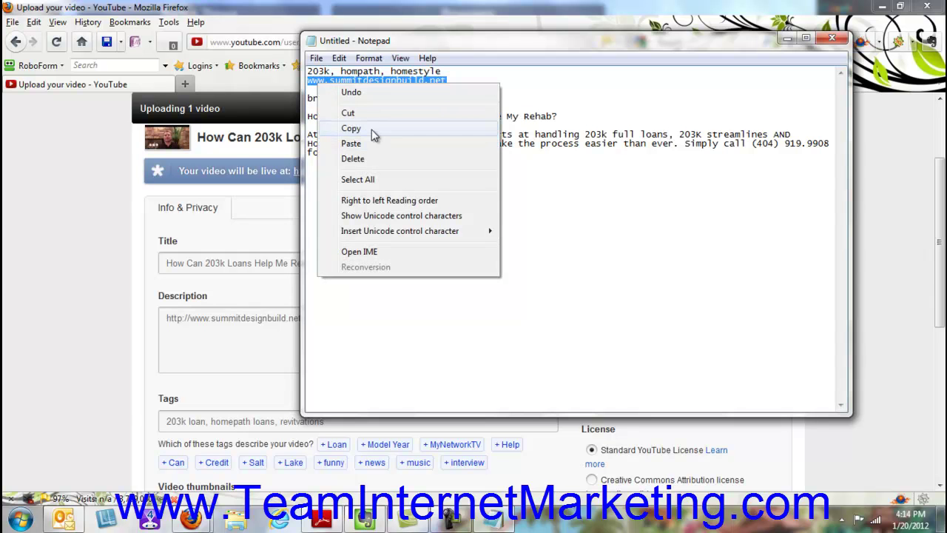
{"action": "left_click", "coordinate": [370, 129]}
{"action": "left_click", "coordinate": [787, 38]}
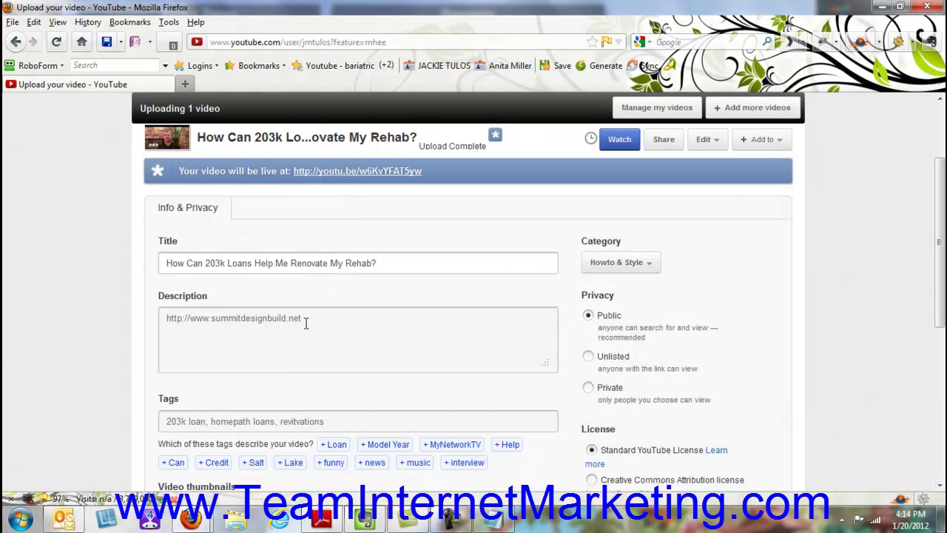
{"action": "left_click_drag", "start_coordinate": [304, 319], "coordinate": [192, 323]}
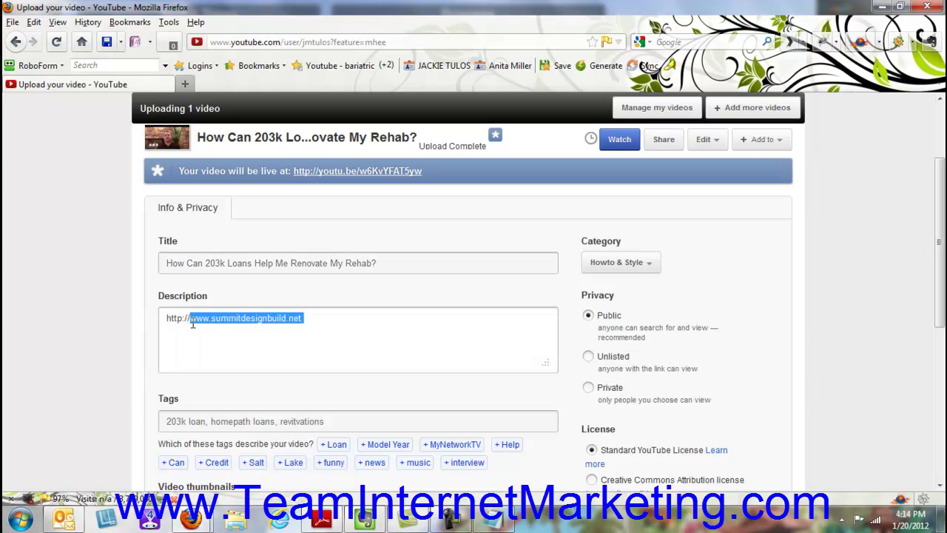
{"action": "right_click", "coordinate": [254, 316]}
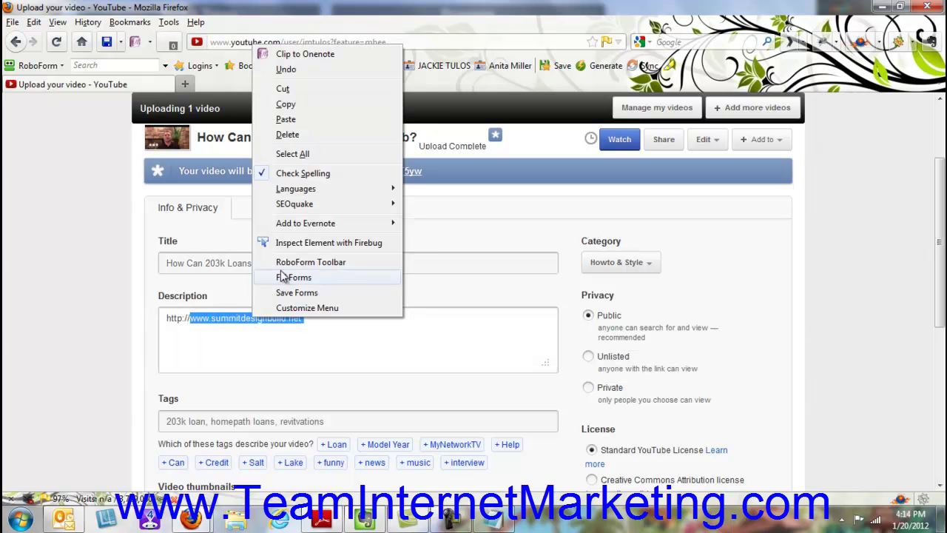
{"action": "left_click", "coordinate": [282, 119]}
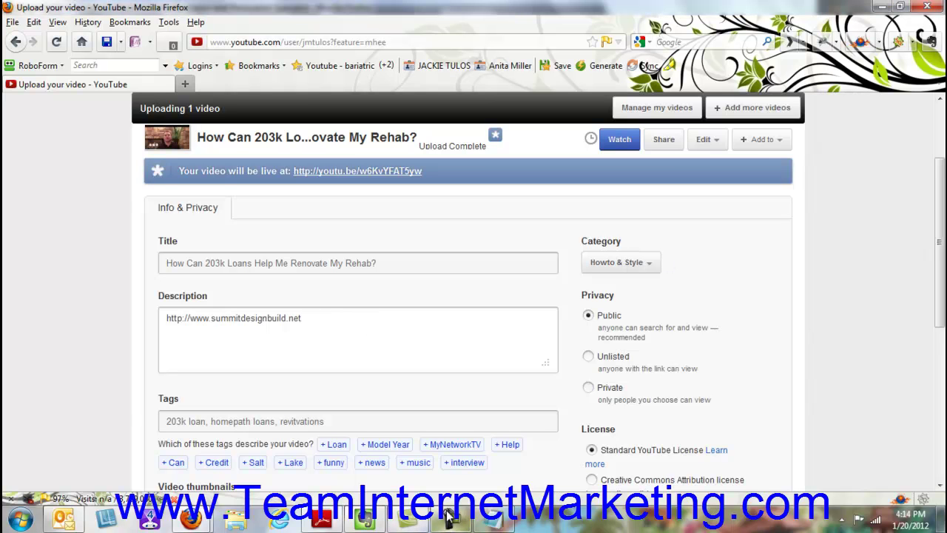
Copy the paragraph starting "At Summit Design Build" from the Notepad notes and paste it after the web address in the description
{"action": "left_click", "coordinate": [495, 519]}
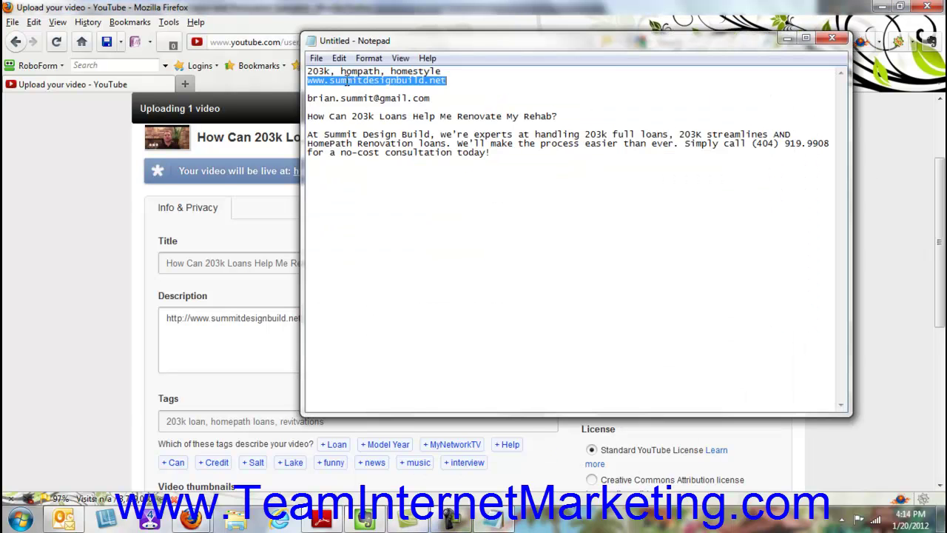
{"action": "left_click_drag", "start_coordinate": [491, 153], "coordinate": [307, 135]}
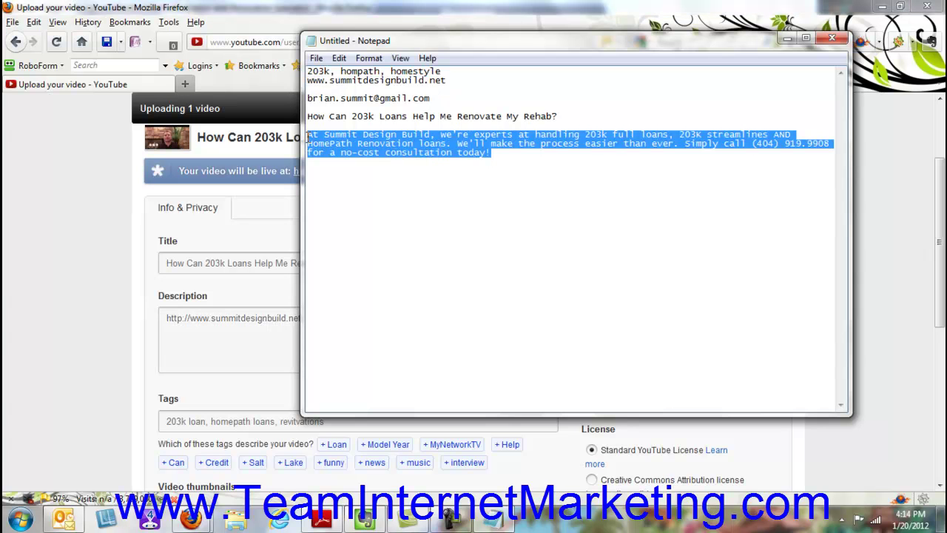
{"action": "right_click", "coordinate": [328, 133]}
{"action": "left_click", "coordinate": [353, 181]}
{"action": "left_click", "coordinate": [787, 38]}
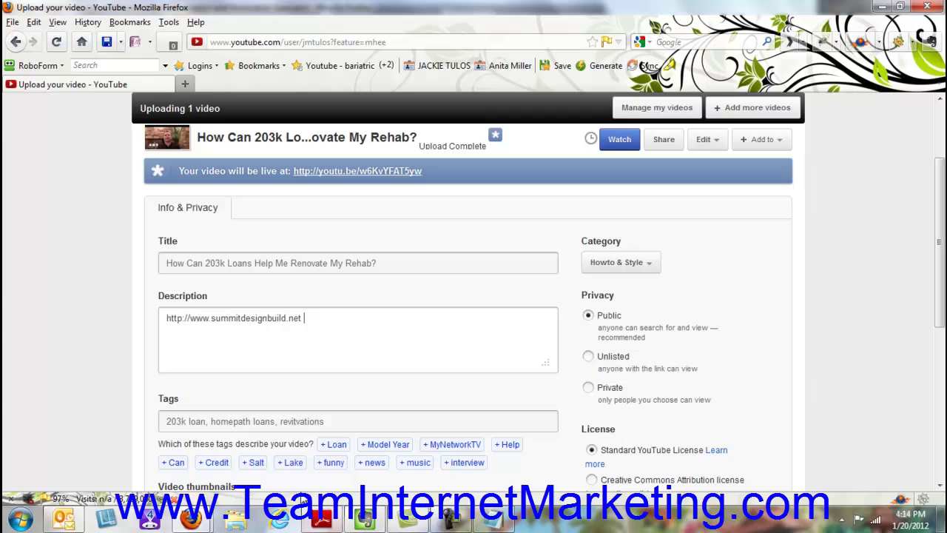
{"action": "left_click", "coordinate": [310, 318]}
{"action": "right_click", "coordinate": [310, 318]}
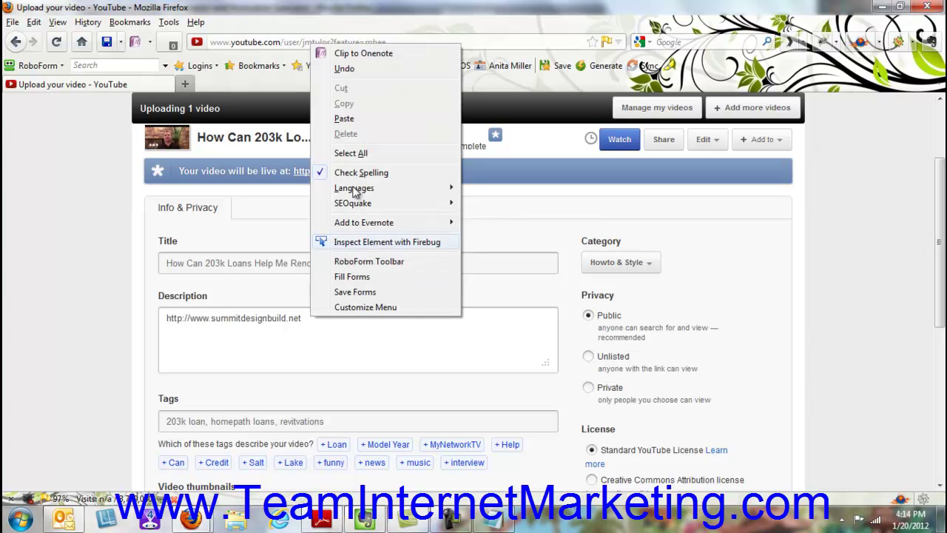
{"action": "key", "text": "p"}
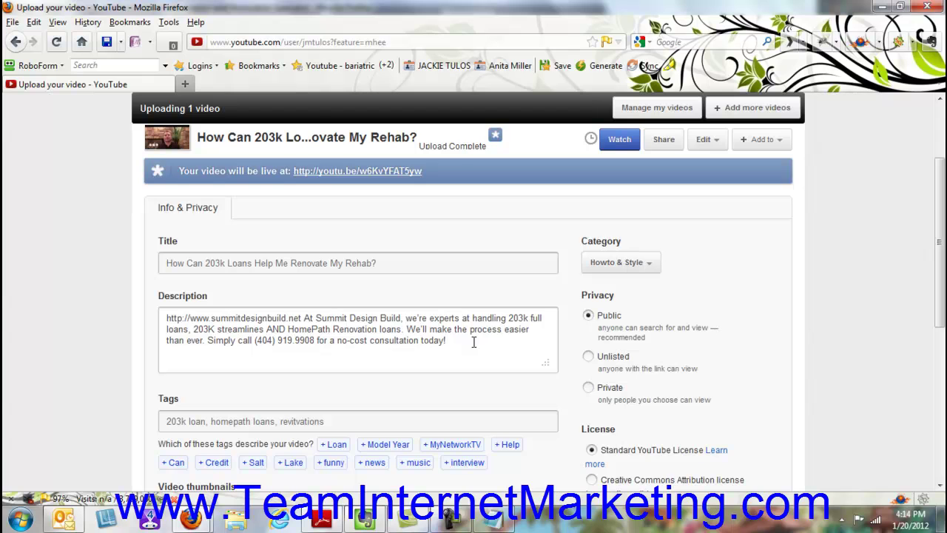
Replace the video's tags with "203k, hompath, homestyle", copied from the Notepad notes
{"action": "scroll", "coordinate": [499, 343], "scroll_direction": "down", "scroll_amount": 1}
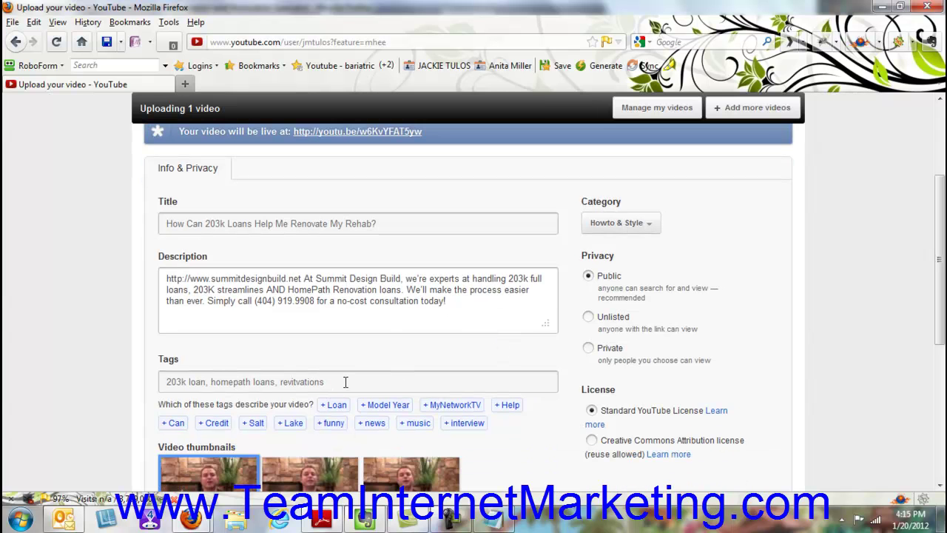
{"action": "key", "text": "alt+Tab"}
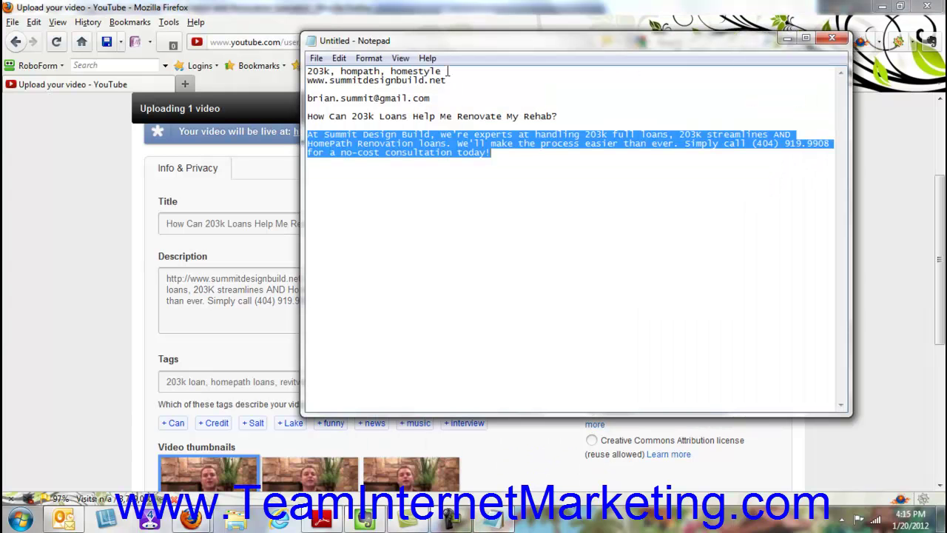
{"action": "left_click_drag", "start_coordinate": [448, 71], "coordinate": [306, 72]}
{"action": "right_click", "coordinate": [334, 74]}
{"action": "left_click", "coordinate": [368, 116]}
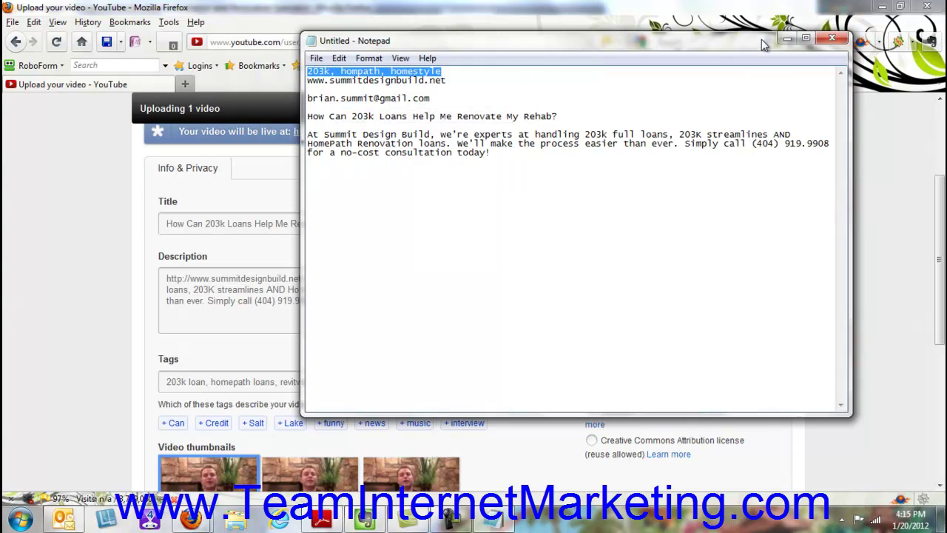
{"action": "left_click", "coordinate": [787, 38]}
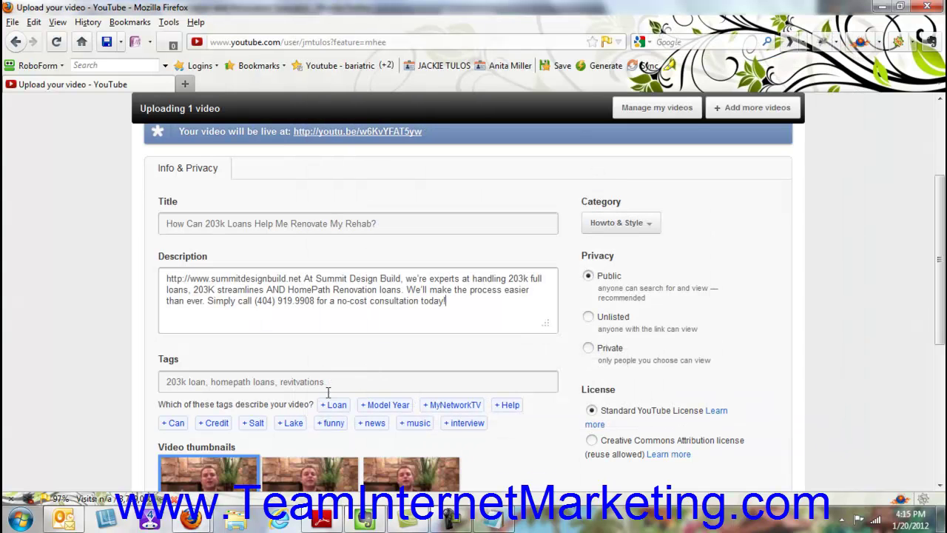
{"action": "left_click_drag", "start_coordinate": [327, 383], "coordinate": [191, 379]}
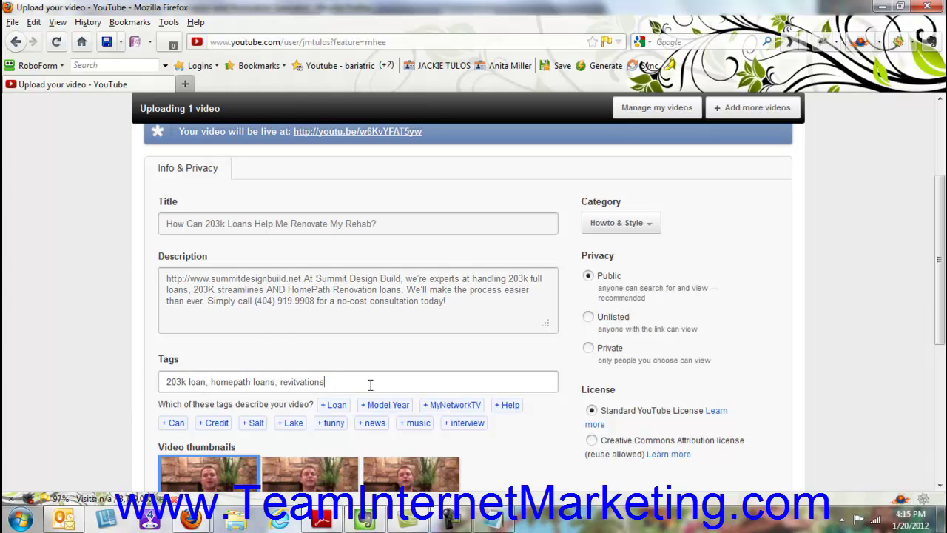
{"action": "left_click_drag", "start_coordinate": [369, 382], "coordinate": [189, 383]}
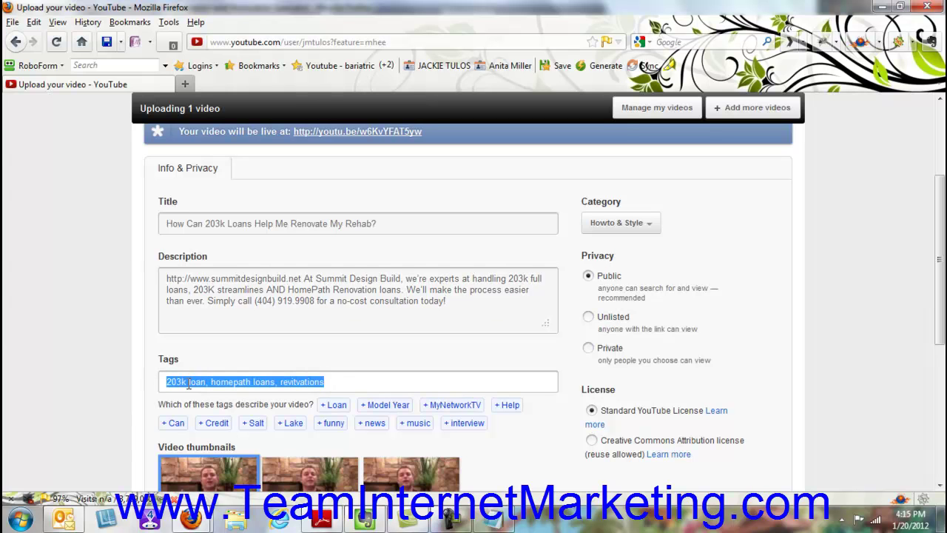
{"action": "key", "text": "Menu"}
{"action": "left_click", "coordinate": [237, 184]}
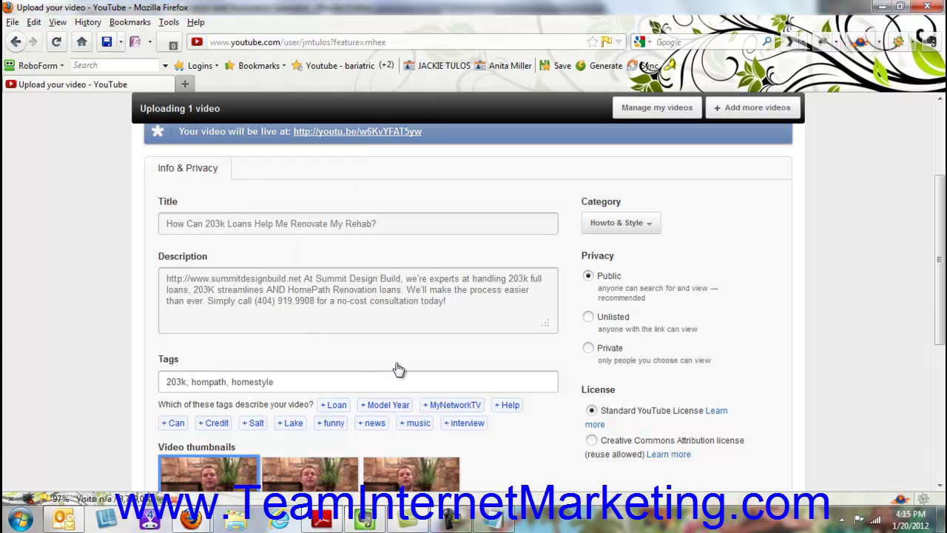
Choose Howto & Style as the video's category
{"action": "scroll", "coordinate": [510, 382], "scroll_direction": "down", "scroll_amount": 3}
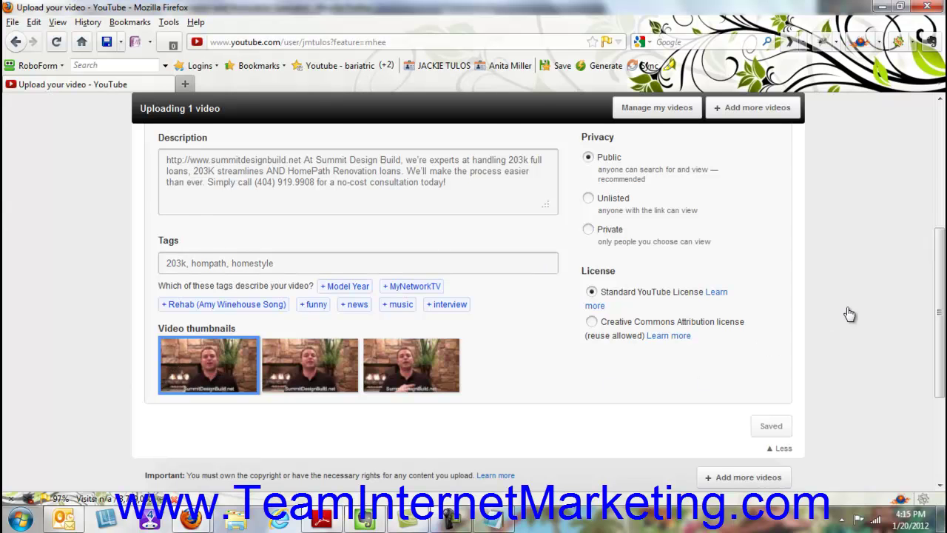
{"action": "scroll", "coordinate": [831, 246], "scroll_direction": "up", "scroll_amount": 2}
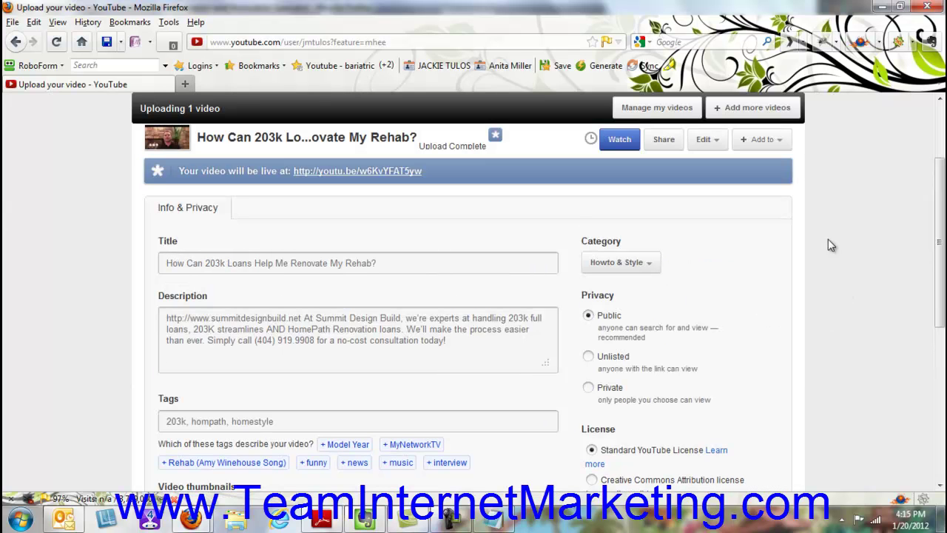
{"action": "left_click", "coordinate": [654, 264]}
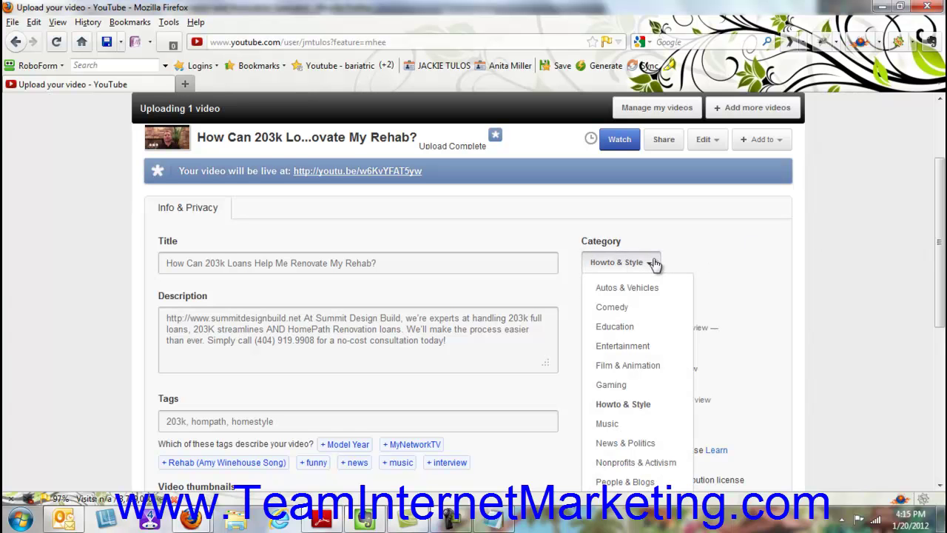
{"action": "scroll", "coordinate": [745, 272], "scroll_direction": "down", "scroll_amount": 1}
{"action": "scroll", "coordinate": [745, 272], "scroll_direction": "down", "scroll_amount": 2}
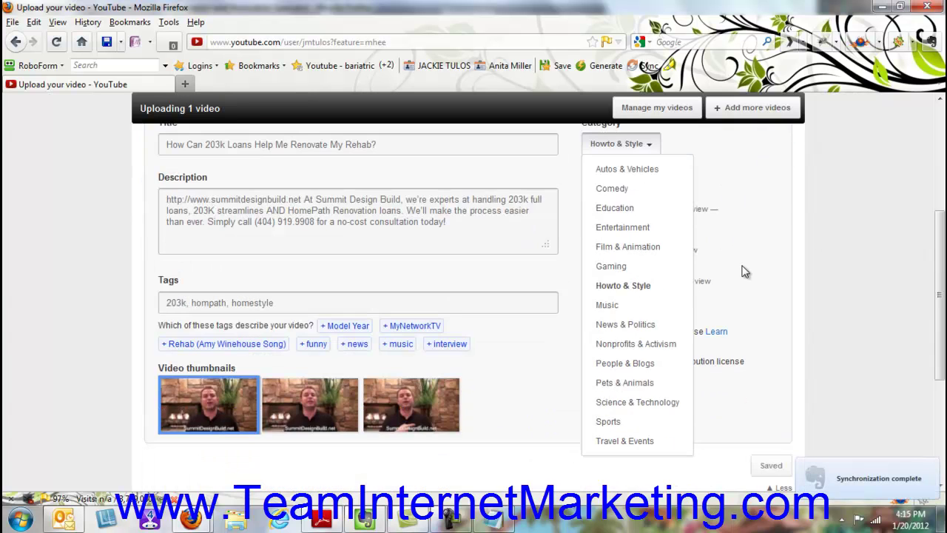
{"action": "left_click", "coordinate": [642, 288]}
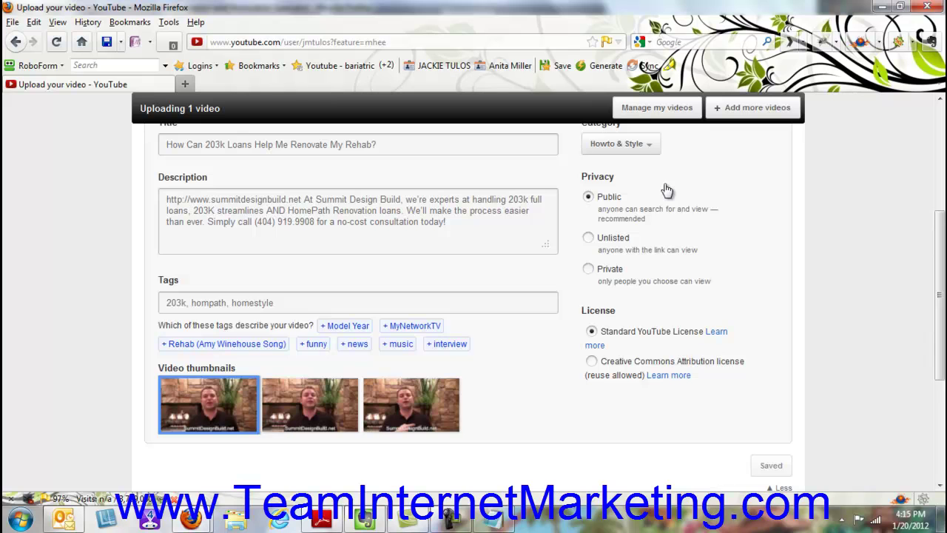
Switch the video's license to Creative Commons Attribution and back to the Standard YouTube License
{"action": "scroll", "coordinate": [737, 231], "scroll_direction": "down", "scroll_amount": 1}
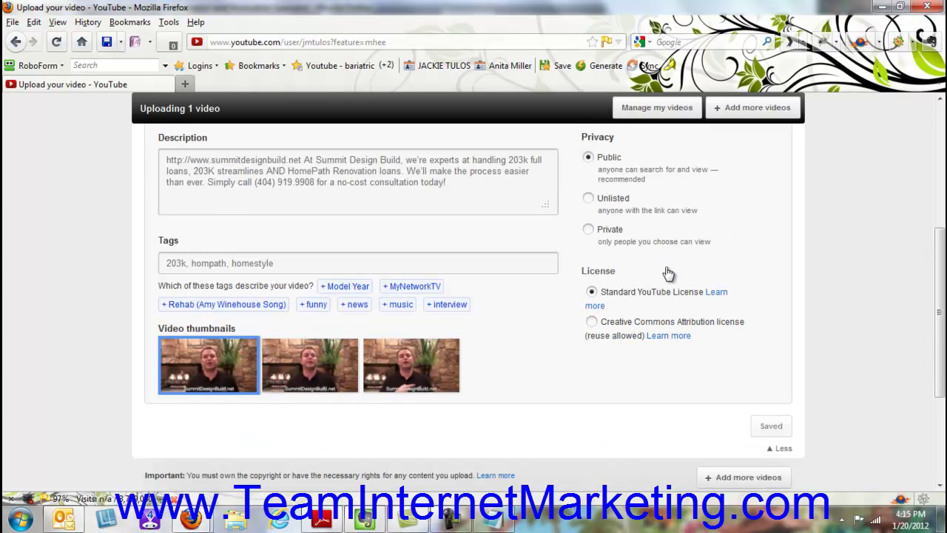
{"action": "left_click", "coordinate": [592, 324]}
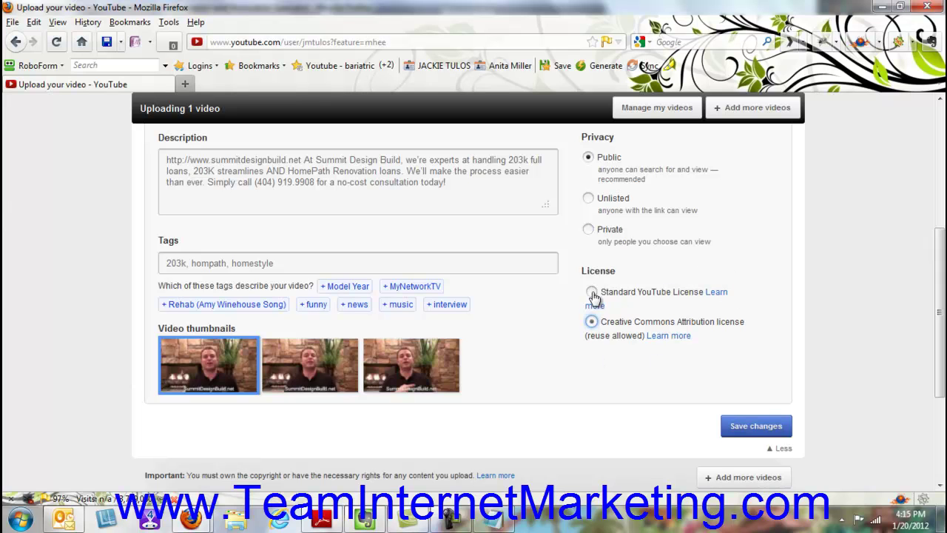
{"action": "left_click", "coordinate": [592, 292]}
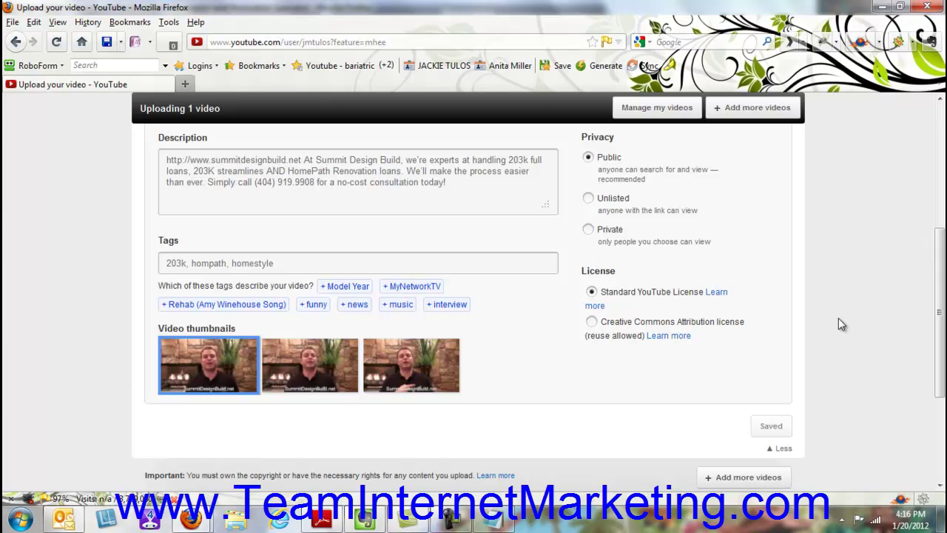
Open the uploaded video's sharing options and bring up the form for sharing it by email
{"action": "scroll", "coordinate": [867, 331], "scroll_direction": "up", "scroll_amount": 4}
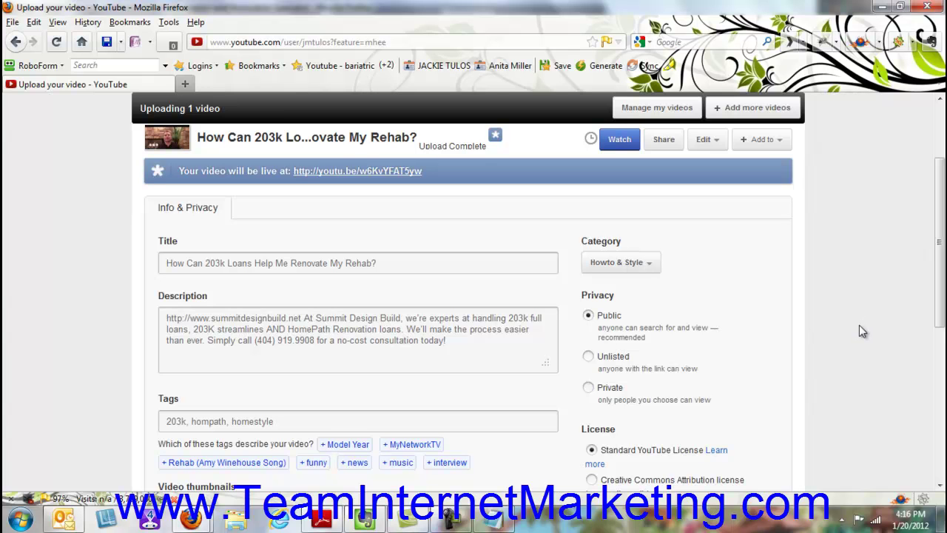
{"action": "scroll", "coordinate": [859, 325], "scroll_direction": "up", "scroll_amount": 2}
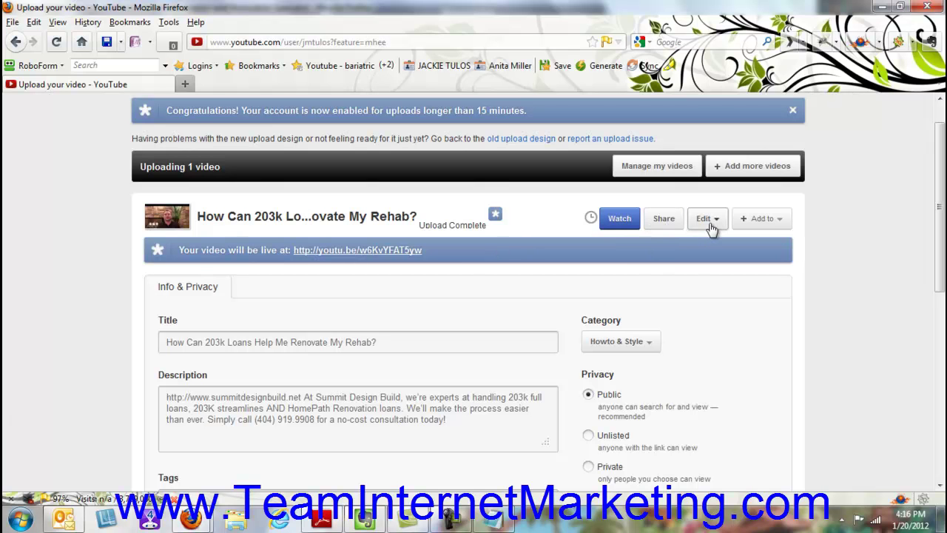
{"action": "left_click", "coordinate": [665, 222]}
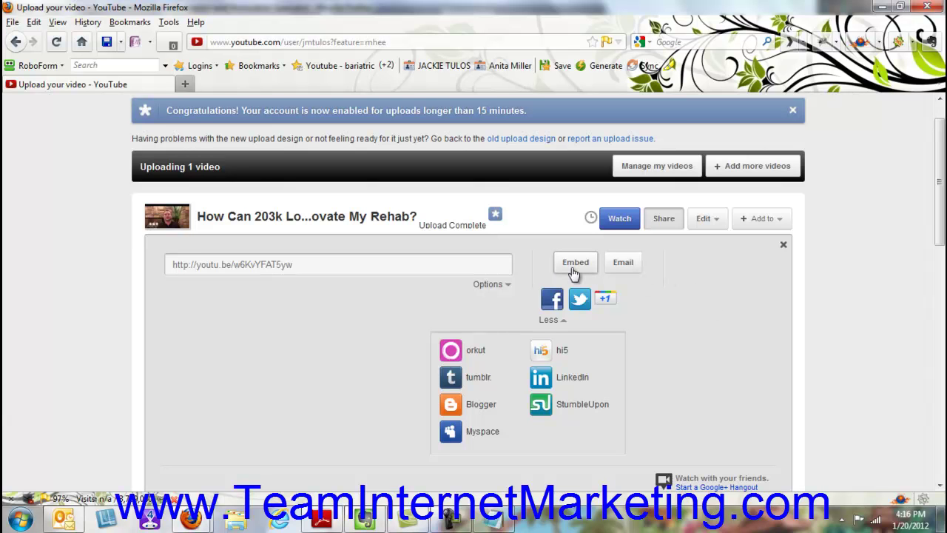
{"action": "left_click", "coordinate": [624, 268]}
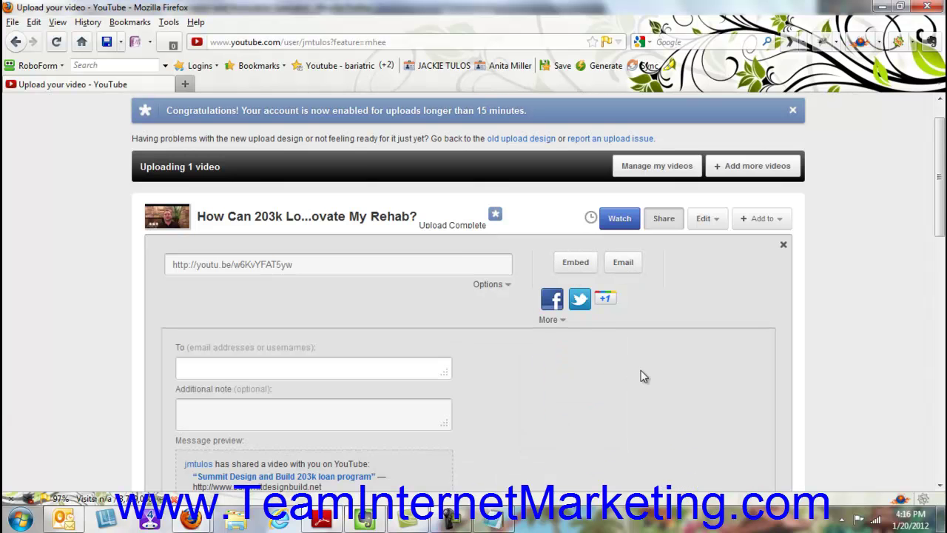
{"action": "scroll", "coordinate": [640, 370], "scroll_direction": "down", "scroll_amount": 2}
Copy the client's email address from the Notepad notes and paste it as the recipient of the share email
{"action": "left_click", "coordinate": [493, 517]}
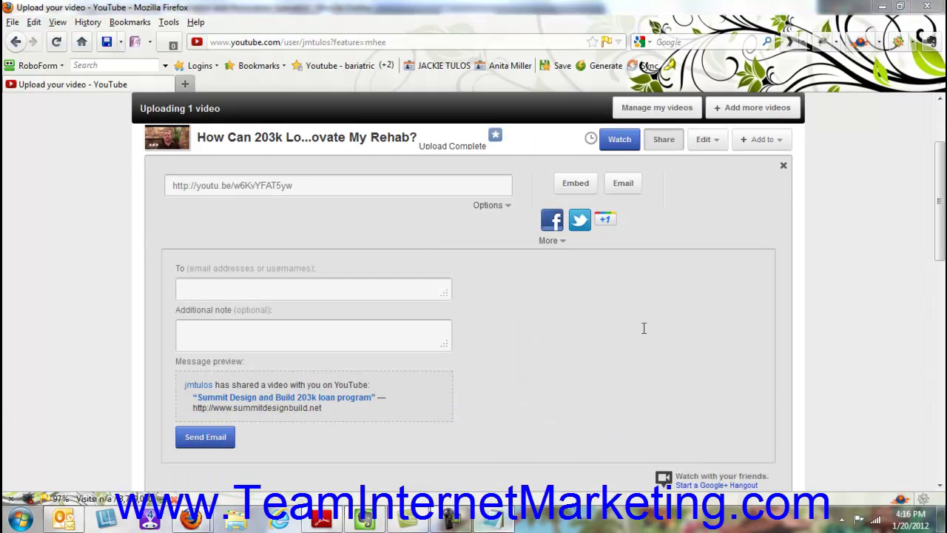
{"action": "left_click_drag", "start_coordinate": [432, 99], "coordinate": [308, 98]}
{"action": "right_click", "coordinate": [325, 95]}
{"action": "left_click", "coordinate": [359, 140]}
{"action": "left_click", "coordinate": [786, 38]}
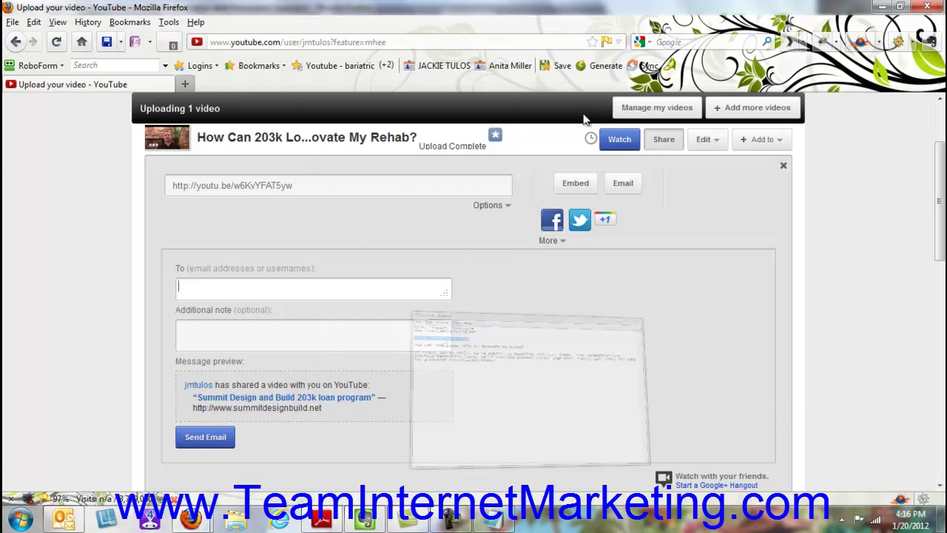
{"action": "right_click", "coordinate": [198, 284]}
{"action": "left_click", "coordinate": [234, 84]}
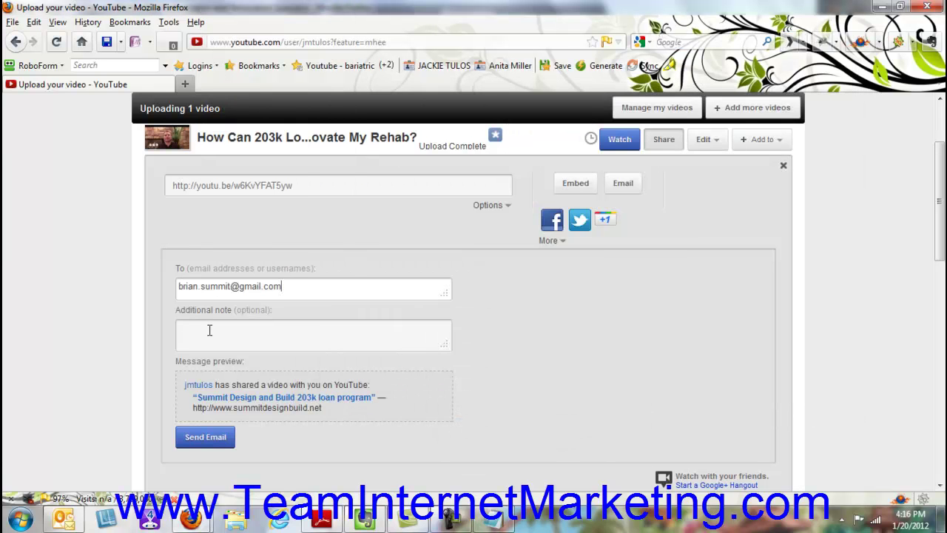
Add the note "Video is ready. Please let me know what you think." to the share email and send it
{"action": "left_click", "coordinate": [290, 335]}
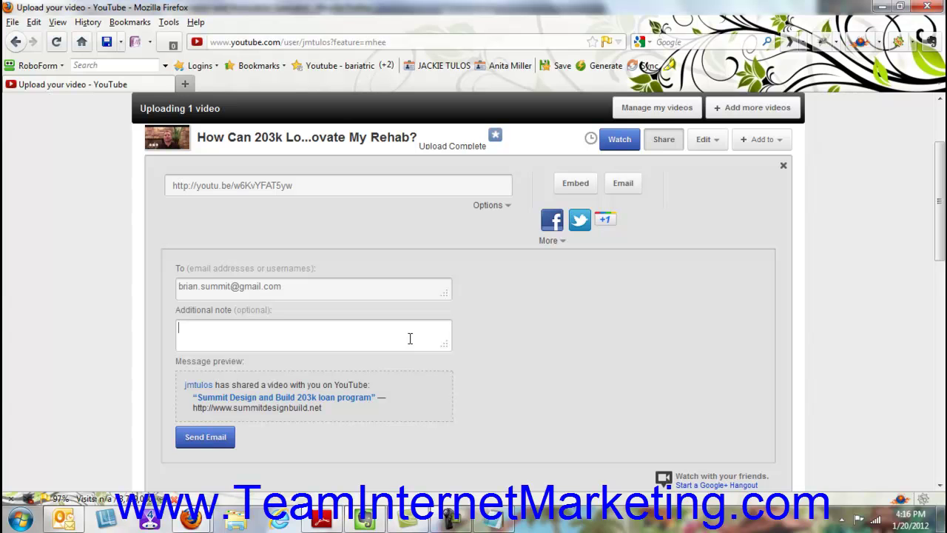
{"action": "type", "text": "Video"}
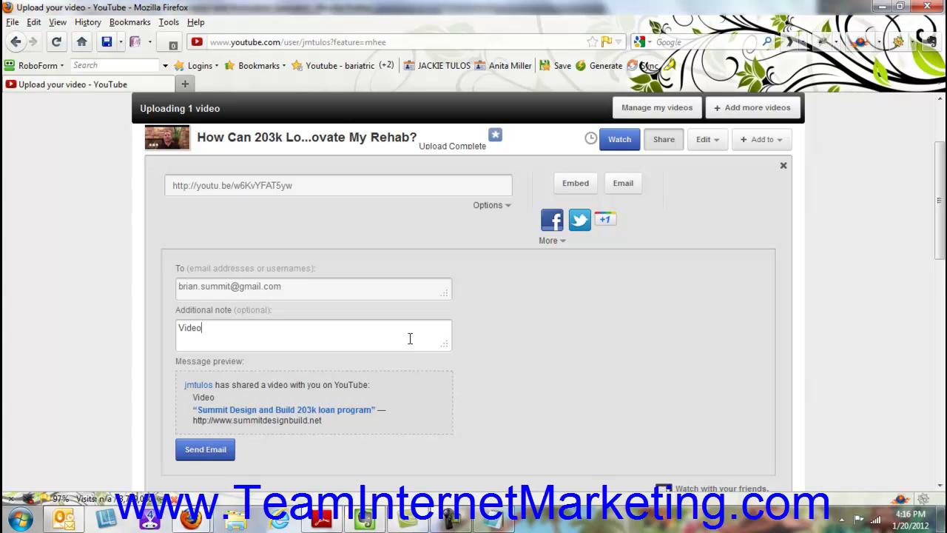
{"action": "type", "text": " is ready. Please let me know waht"}
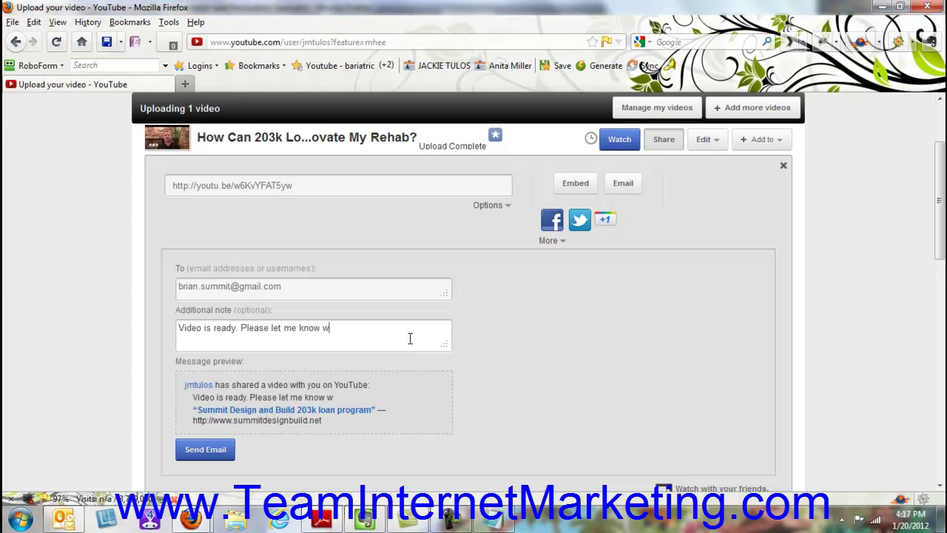
{"action": "key", "text": "BackSpace"}
{"action": "key", "text": "BackSpace"}
{"action": "key", "text": "BackSpace"}
{"action": "type", "text": "hat you tnih"}
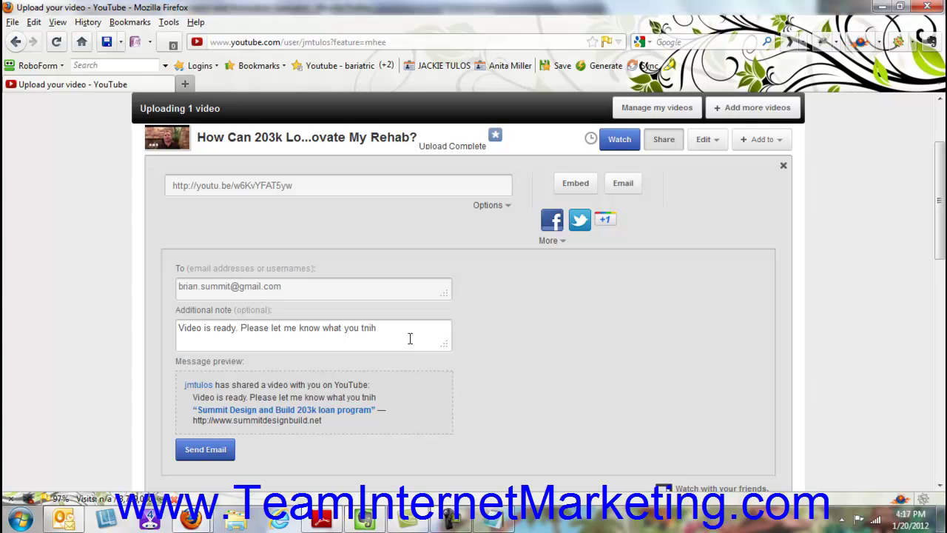
{"action": "key", "text": "BackSpace"}
{"action": "key", "text": "BackSpace"}
{"action": "key", "text": "BackSpace"}
{"action": "type", "text": "hink."}
{"action": "scroll", "coordinate": [181, 452], "scroll_direction": "down", "scroll_amount": 1}
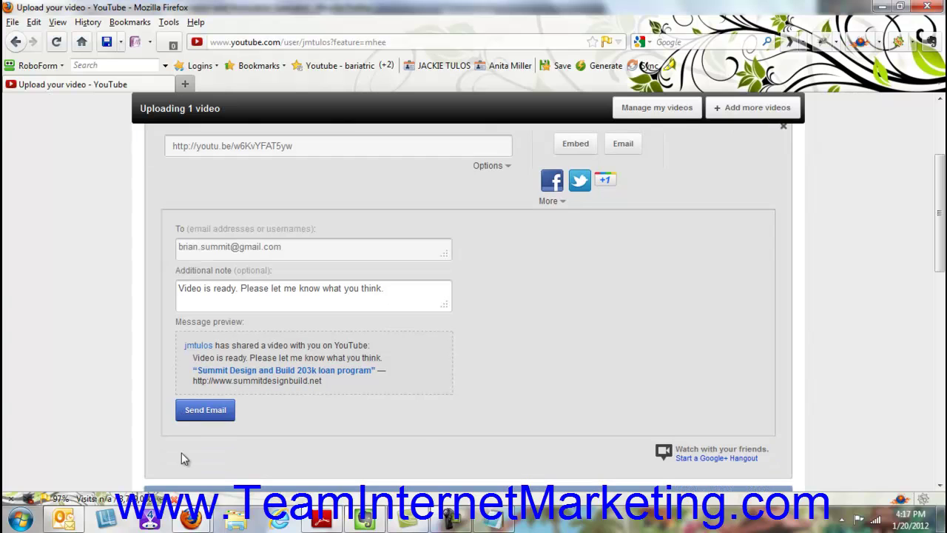
{"action": "left_click", "coordinate": [200, 412]}
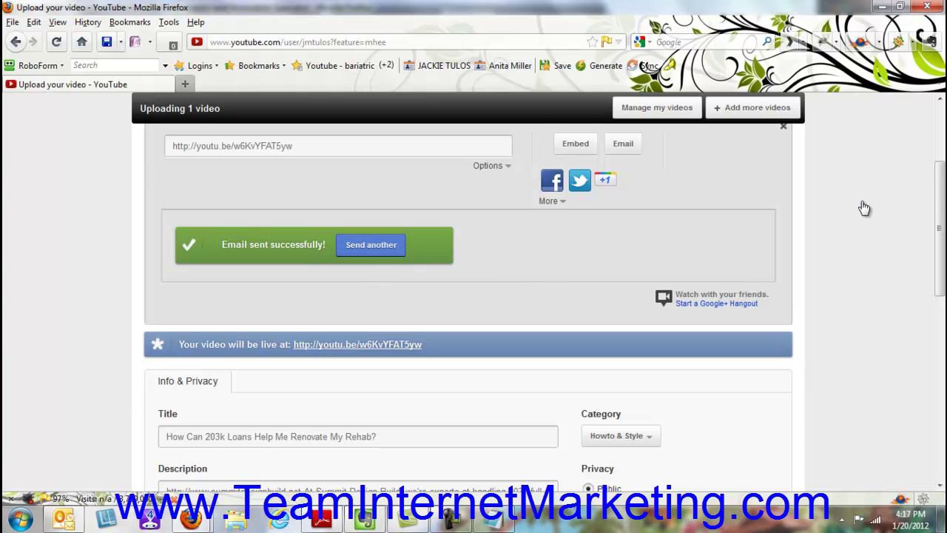
Give the uploaded video a Google +1 from its sharing options
{"action": "scroll", "coordinate": [714, 174], "scroll_direction": "up", "scroll_amount": 2}
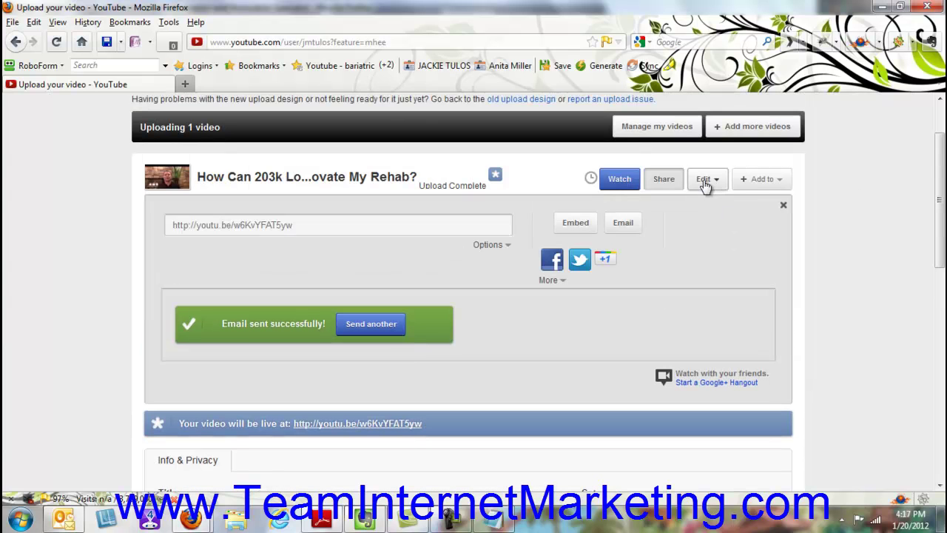
{"action": "left_click", "coordinate": [605, 260]}
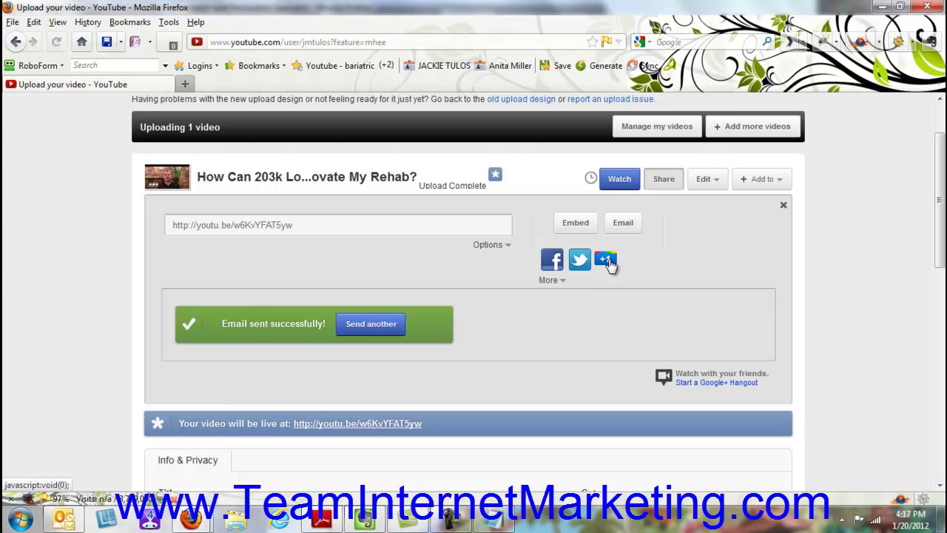
{"action": "mouse_move", "coordinate": [611, 265]}
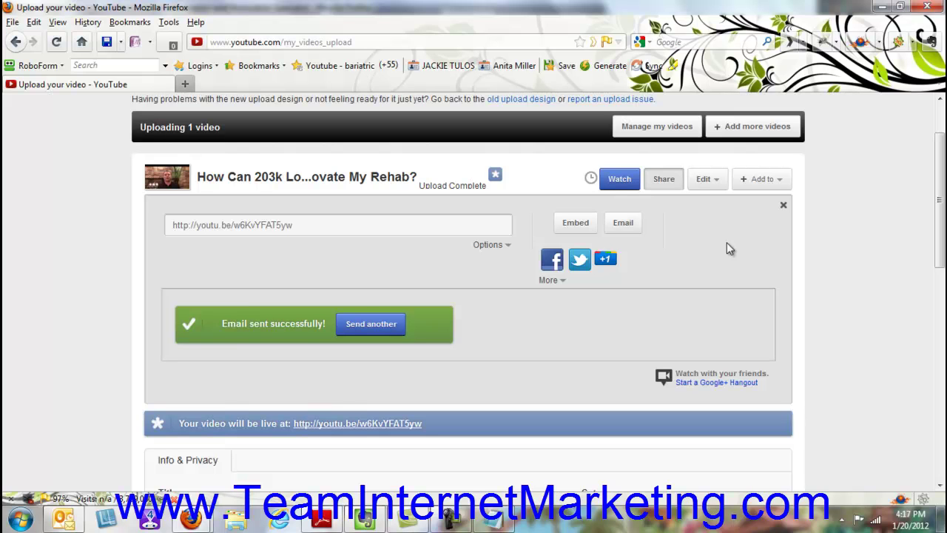
Open the uploaded video's watch page and pause its playback
{"action": "left_click", "coordinate": [615, 184]}
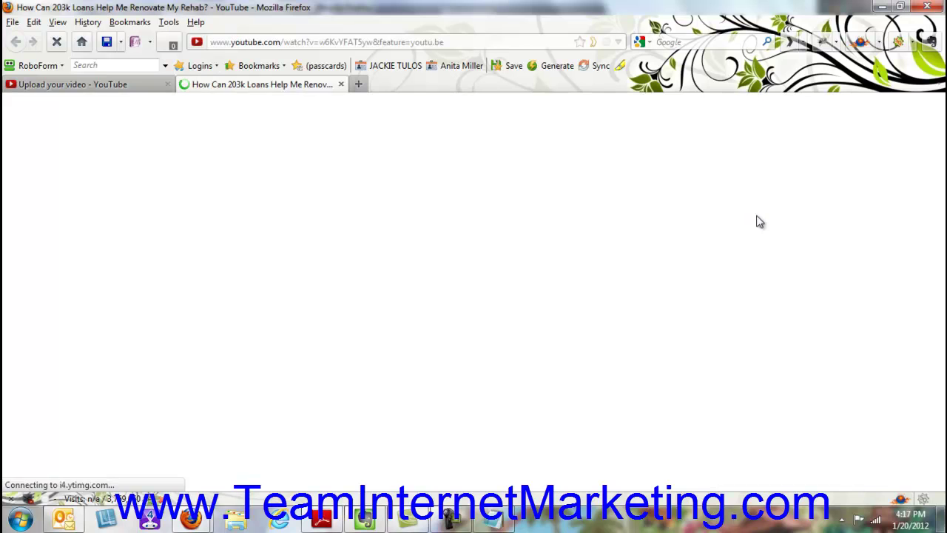
{"action": "scroll", "coordinate": [835, 211], "scroll_direction": "down", "scroll_amount": 2}
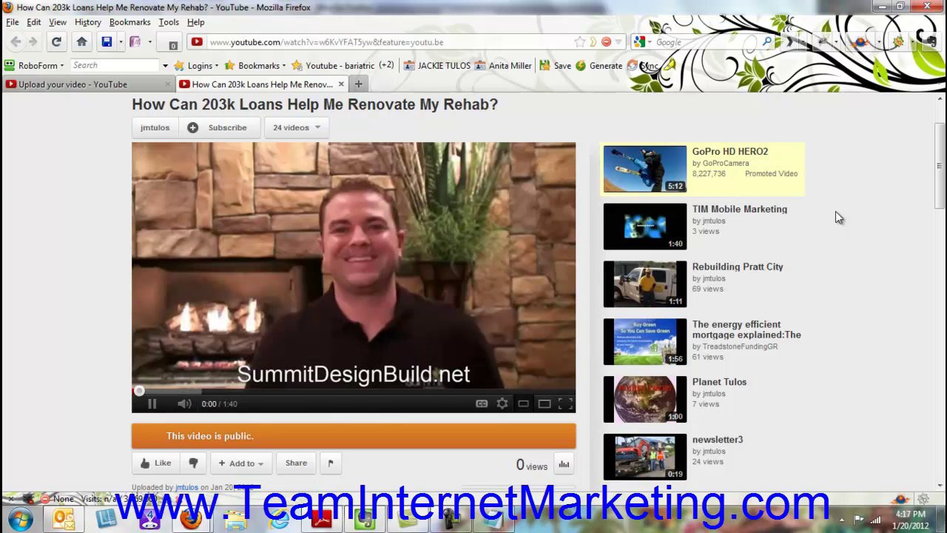
{"action": "left_click", "coordinate": [147, 408]}
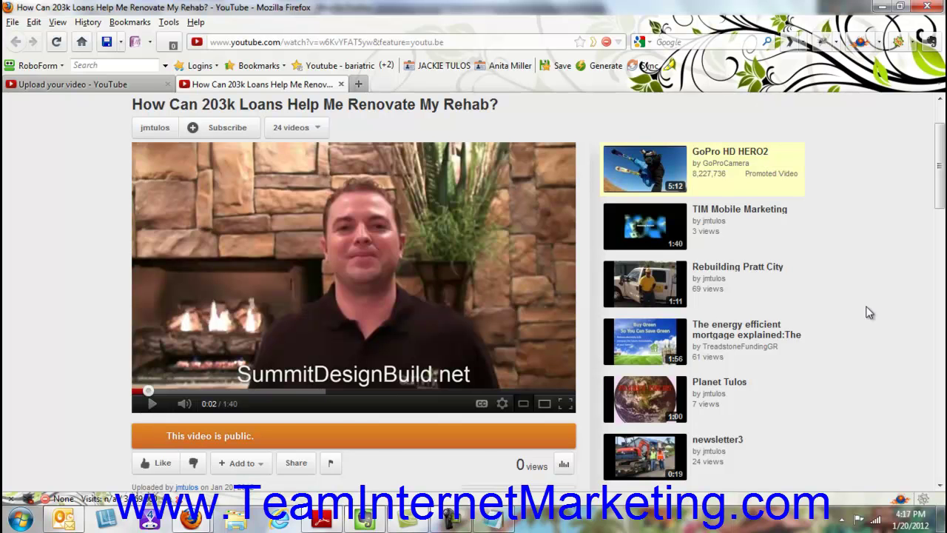
Expand the full description on the watch page and review the linked web address, category, tags and license
{"action": "scroll", "coordinate": [841, 277], "scroll_direction": "down", "scroll_amount": 2}
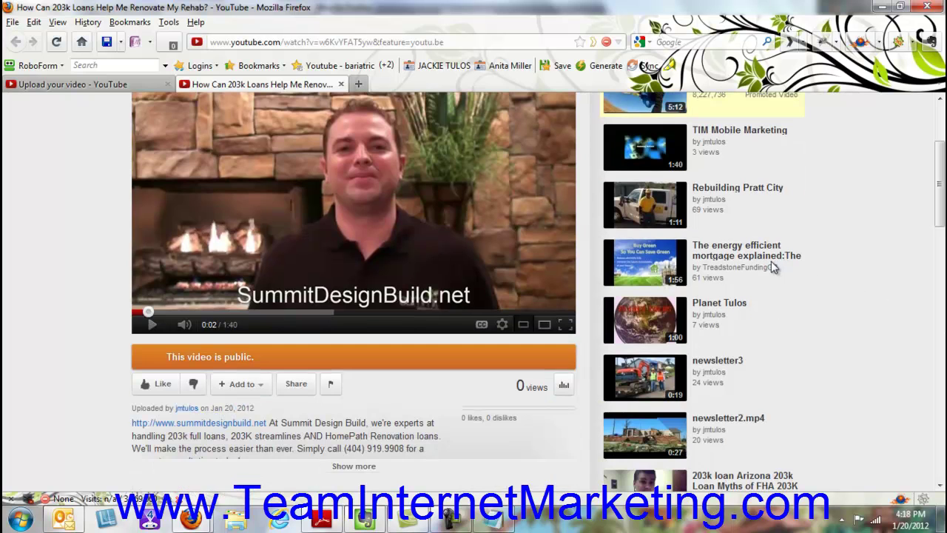
{"action": "scroll", "coordinate": [754, 287], "scroll_direction": "down", "scroll_amount": 2}
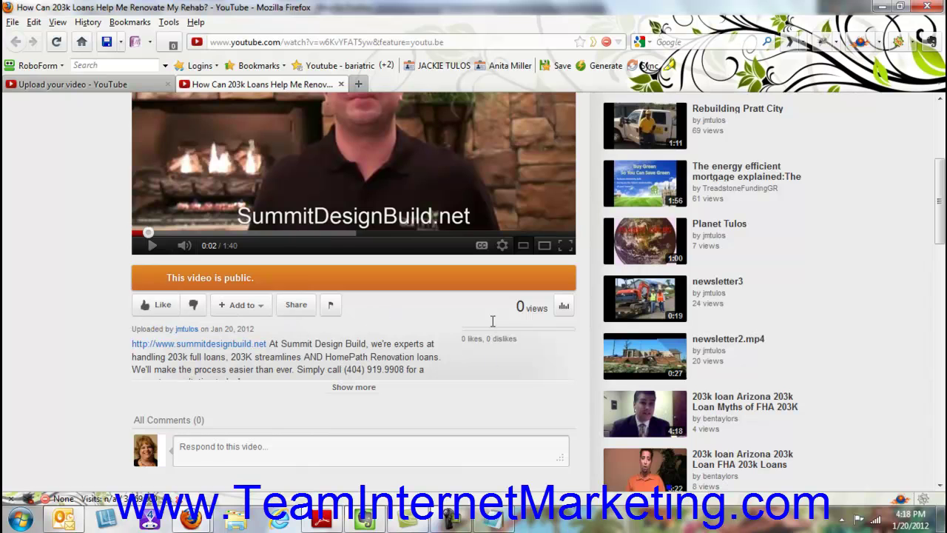
{"action": "scroll", "coordinate": [540, 351], "scroll_direction": "down", "scroll_amount": 2}
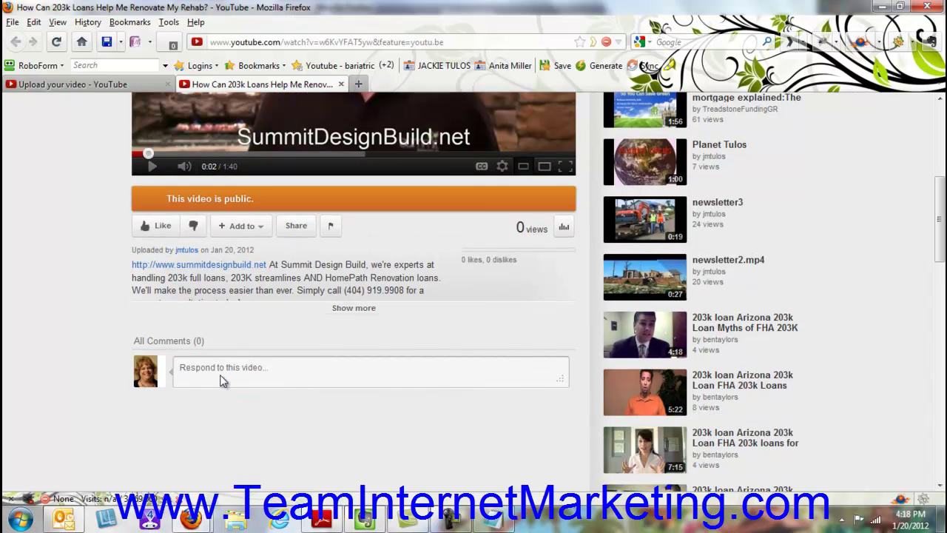
{"action": "scroll", "coordinate": [419, 249], "scroll_direction": "down", "scroll_amount": 1}
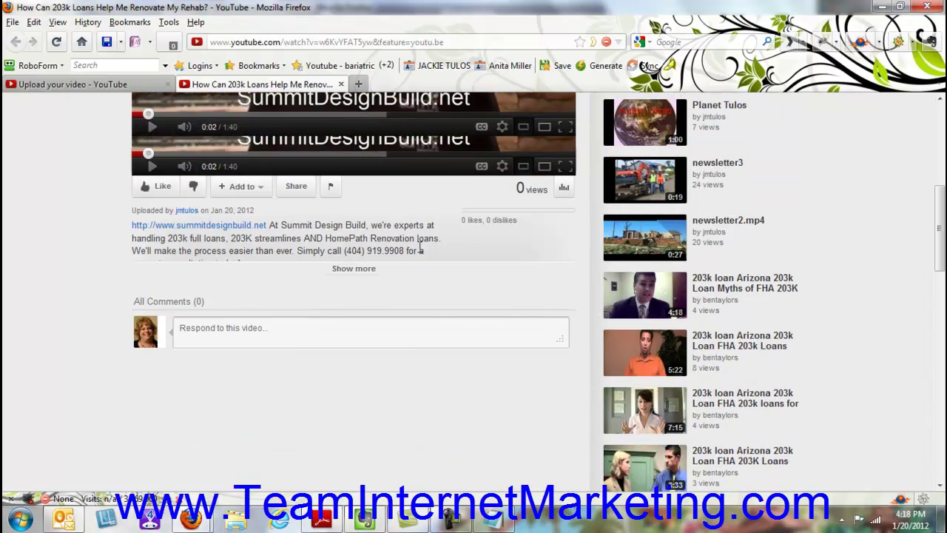
{"action": "left_click", "coordinate": [366, 271]}
{"action": "scroll", "coordinate": [466, 308], "scroll_direction": "up", "scroll_amount": 2}
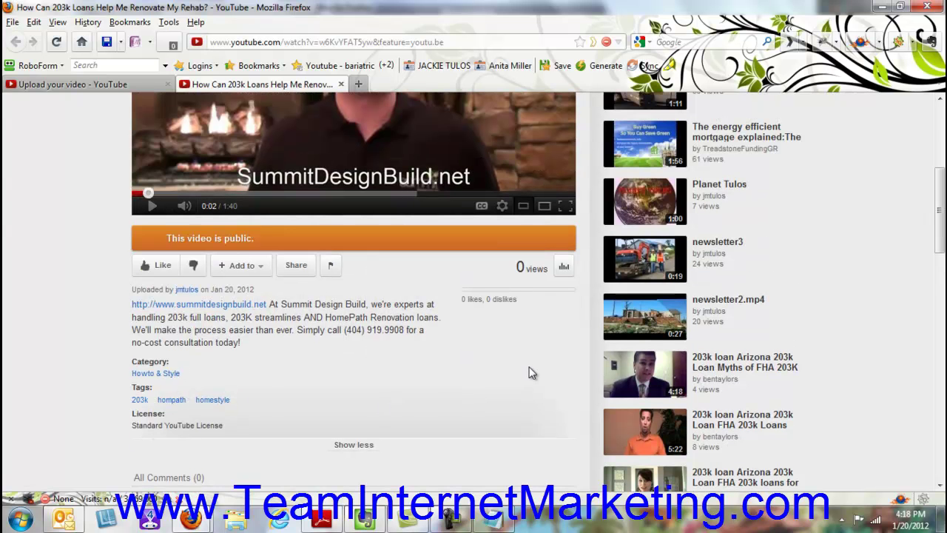
{"action": "scroll", "coordinate": [516, 353], "scroll_direction": "down", "scroll_amount": 2}
{"action": "scroll", "coordinate": [521, 353], "scroll_direction": "up", "scroll_amount": 4}
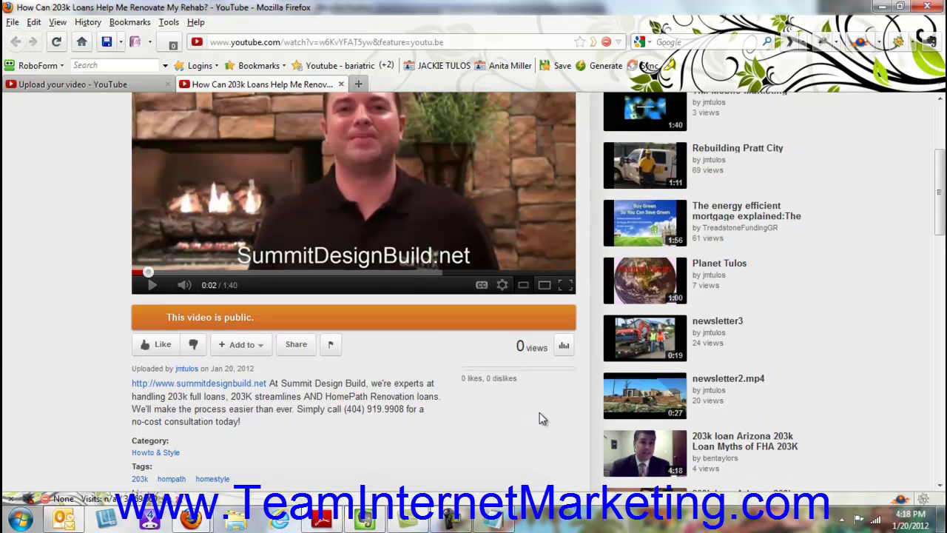
{"action": "scroll", "coordinate": [541, 418], "scroll_direction": "up", "scroll_amount": 1}
{"action": "scroll", "coordinate": [858, 345], "scroll_direction": "up", "scroll_amount": 3}
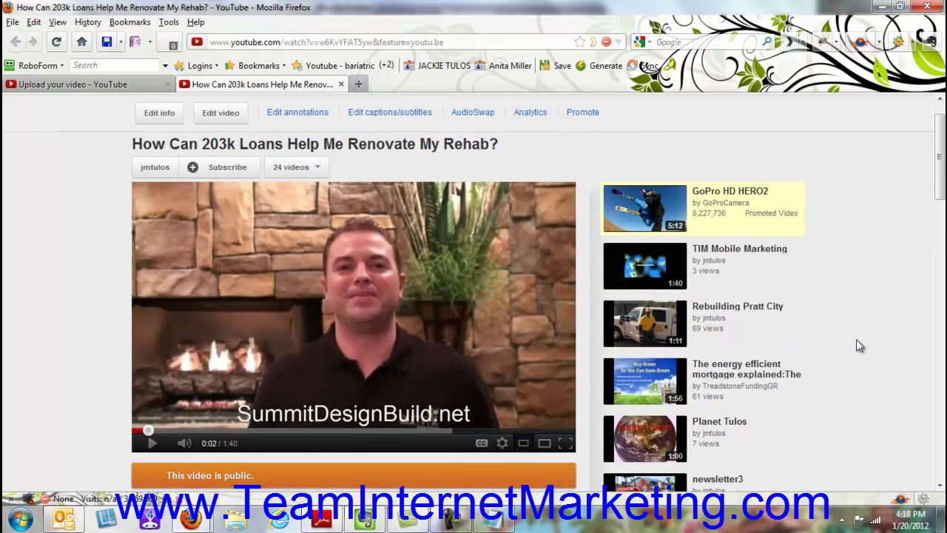